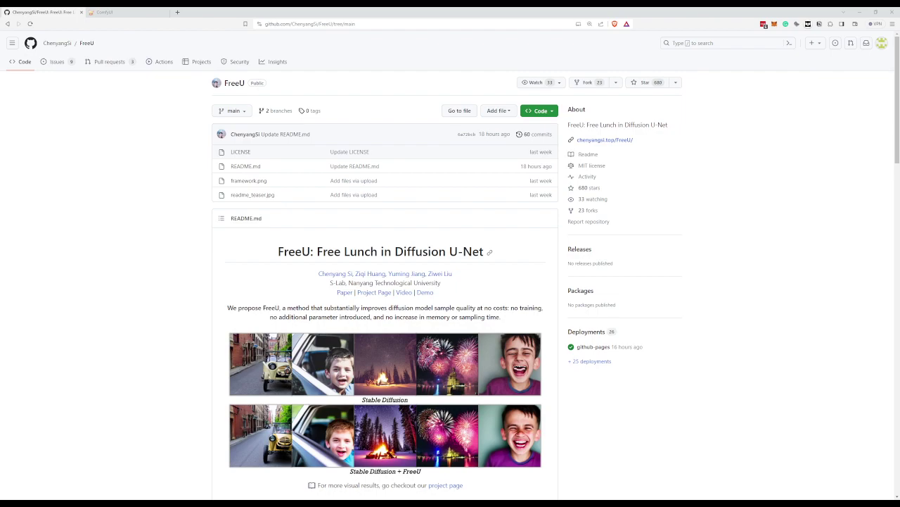
In the ComfyUI workflow, select the Base Model - Original, FreeU - Nasir Khalid Settings and My Settings previews
{"action": "scroll", "coordinate": [385, 282], "scroll_direction": "down", "scroll_amount": 3}
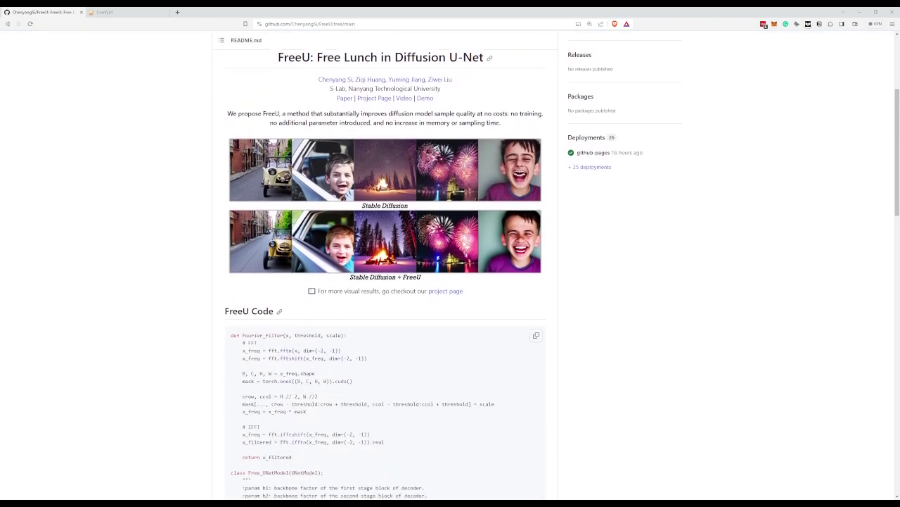
{"action": "scroll", "coordinate": [384, 281], "scroll_direction": "up", "scroll_amount": 3}
{"action": "left_click", "coordinate": [103, 13]}
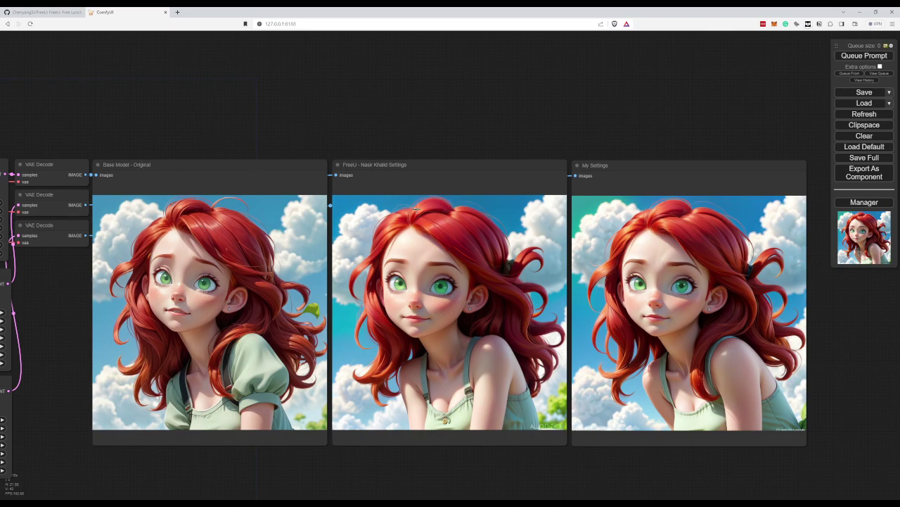
{"action": "left_click", "coordinate": [190, 167]}
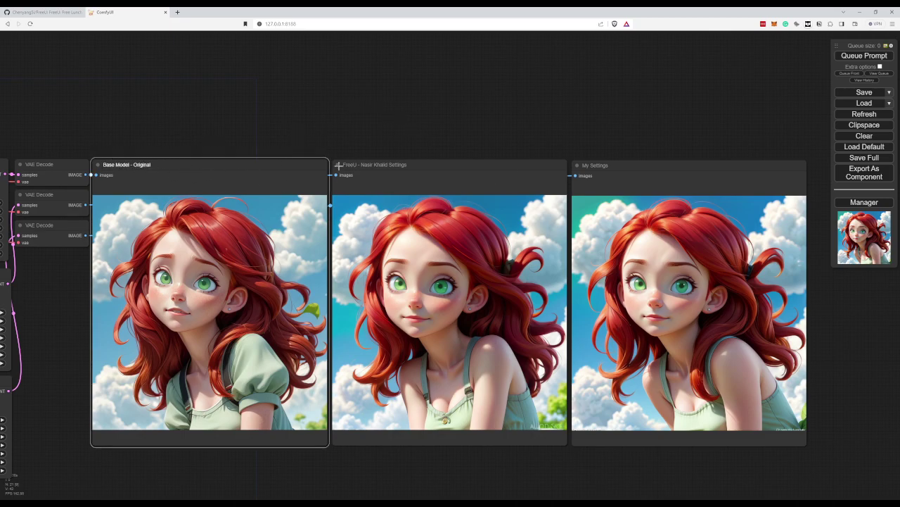
{"action": "left_click", "coordinate": [410, 166]}
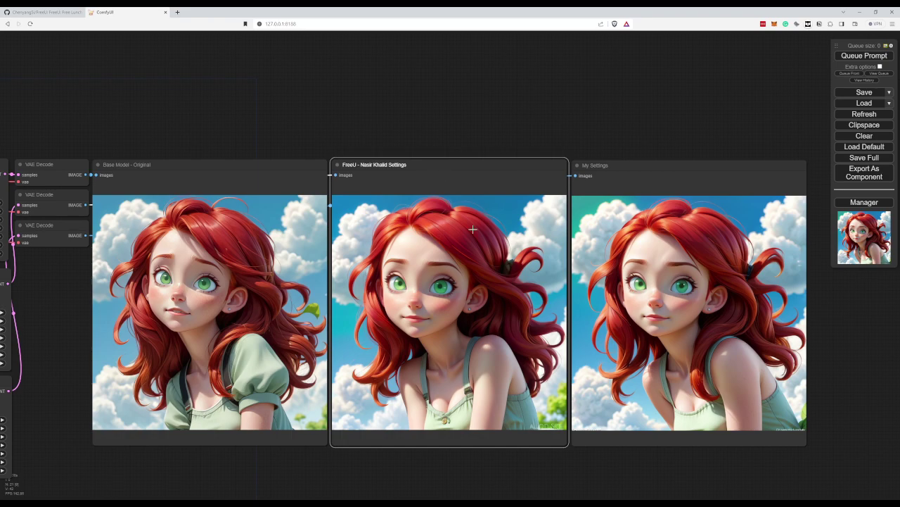
{"action": "left_click", "coordinate": [646, 181]}
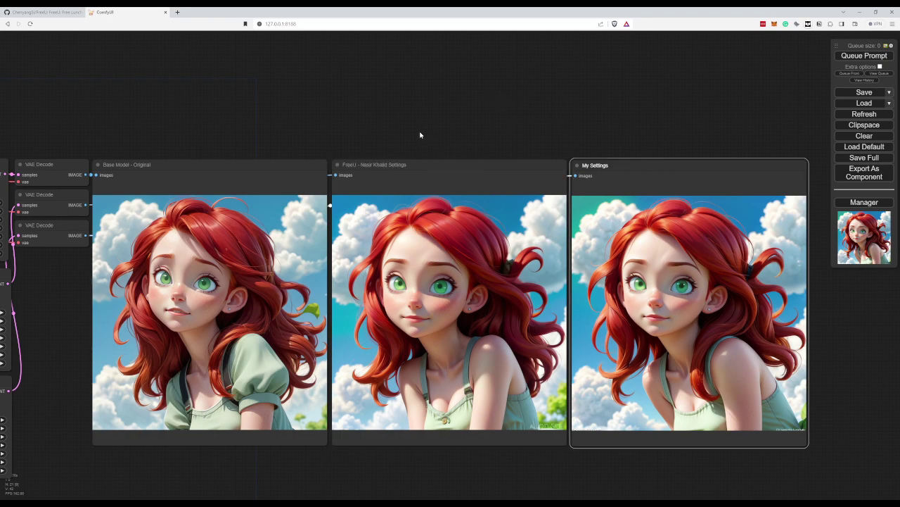
Zoom out and pan to reveal the sampler and prompt nodes across the whole graph
{"action": "scroll", "coordinate": [376, 118], "scroll_direction": "down", "scroll_amount": 8}
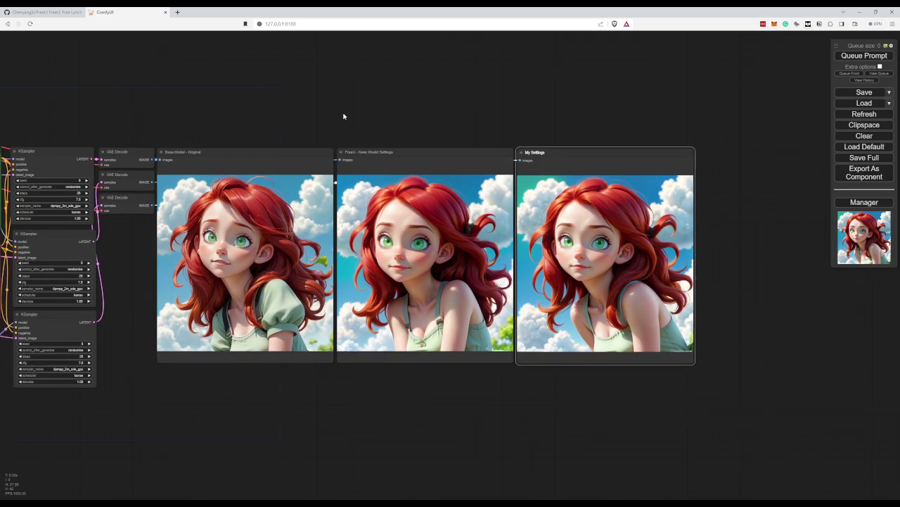
{"action": "left_click_drag", "start_coordinate": [448, 117], "coordinate": [519, 134]}
{"action": "scroll", "coordinate": [510, 128], "scroll_direction": "down", "scroll_amount": 2}
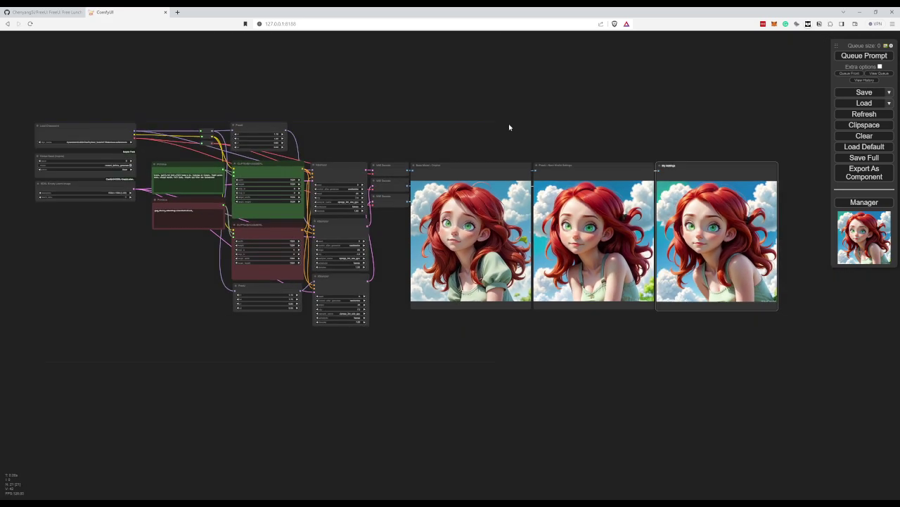
Clear the entire workflow and add a CheckpointLoaderSimple node to the empty canvas
{"action": "left_click", "coordinate": [870, 138]}
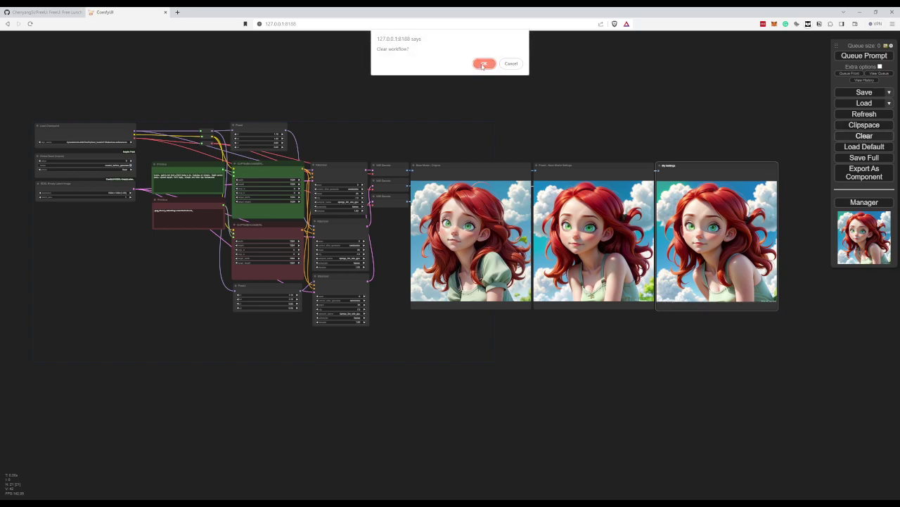
{"action": "left_click", "coordinate": [484, 65]}
{"action": "double_click", "coordinate": [54, 141]}
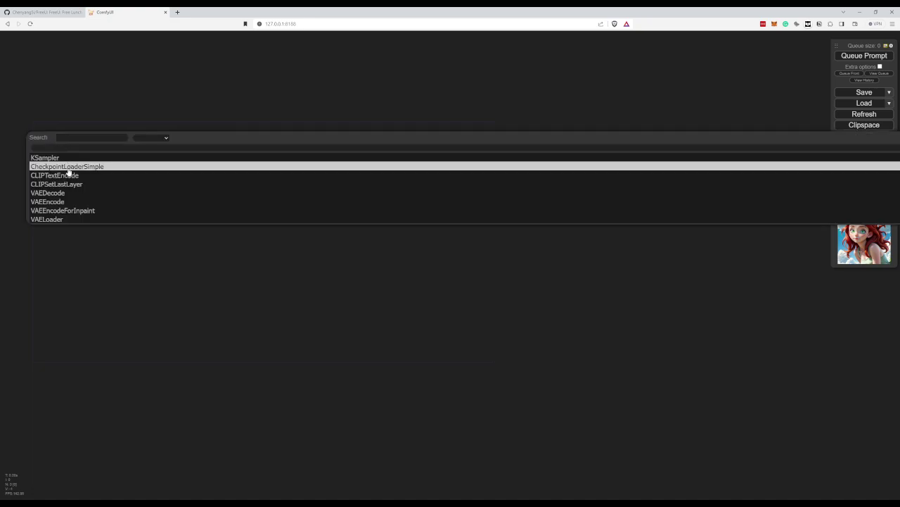
{"action": "left_click", "coordinate": [66, 167]}
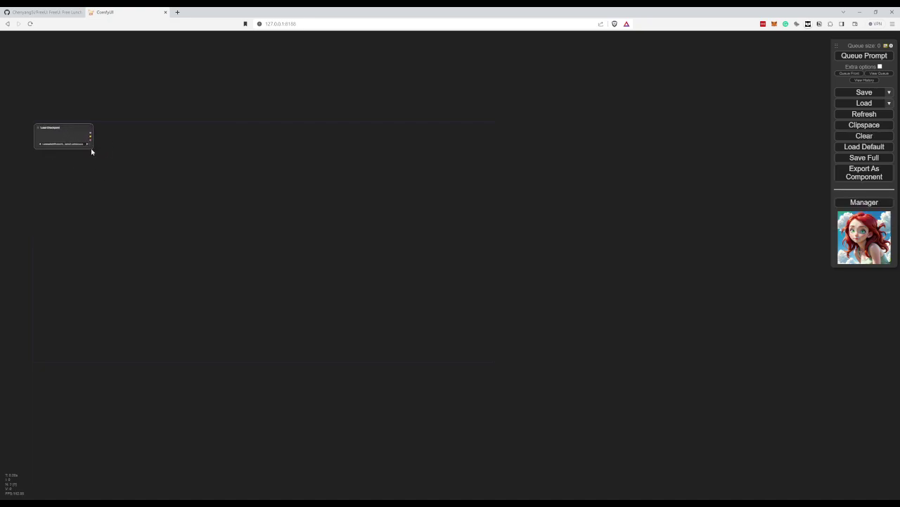
Widen the Load Checkpoint node and set ckpt_name to dynavisionXL AllInOneStylized beta0411 Bakedvae
{"action": "left_click_drag", "start_coordinate": [90, 147], "coordinate": [314, 135]}
{"action": "left_click", "coordinate": [144, 143]}
{"action": "left_click", "coordinate": [161, 176]}
{"action": "scroll", "coordinate": [120, 133], "scroll_direction": "up", "scroll_amount": 6}
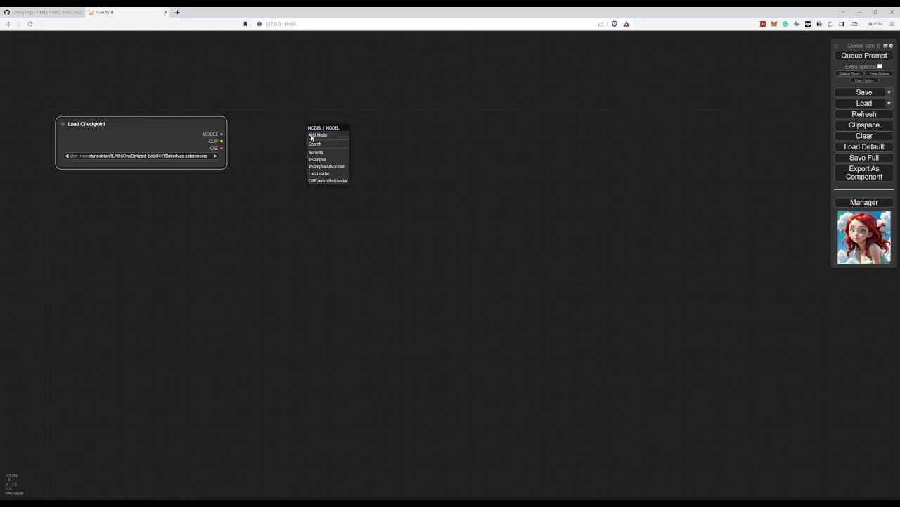
Create a reroute from the MODEL output, paste two copies beneath it, and align all three
{"action": "left_click", "coordinate": [317, 152]}
{"action": "left_click", "coordinate": [323, 134]}
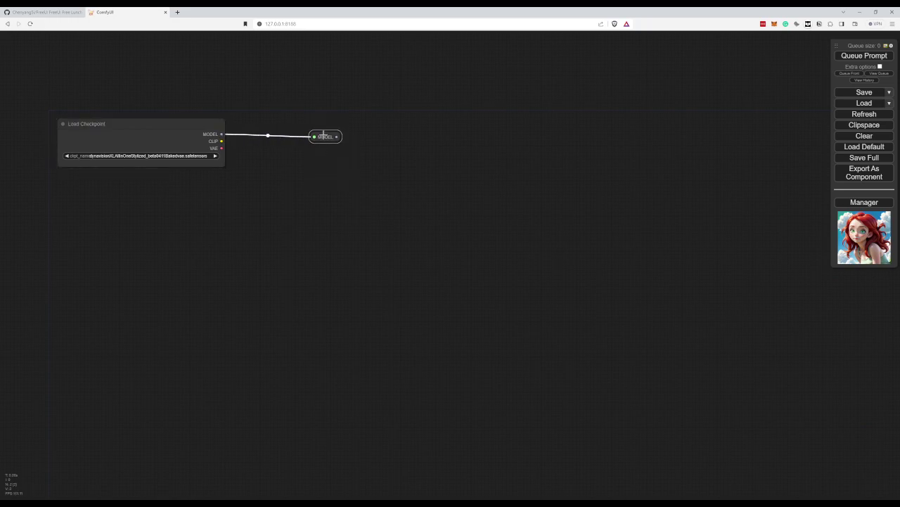
{"action": "left_click_drag", "start_coordinate": [323, 133], "coordinate": [322, 134]}
{"action": "key", "text": "ctrl+v"}
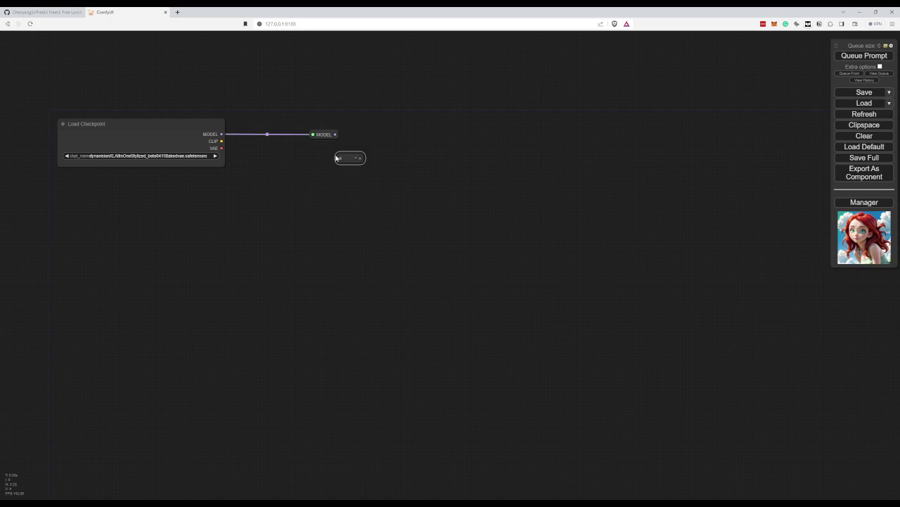
{"action": "key", "text": "ctrl+v"}
{"action": "left_click_drag", "start_coordinate": [347, 158], "coordinate": [323, 161]}
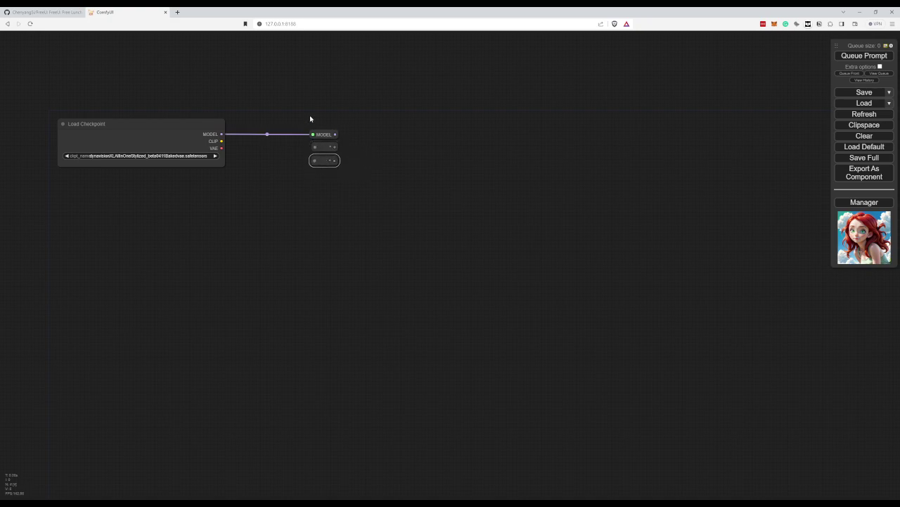
{"action": "left_click_drag", "start_coordinate": [309, 118], "coordinate": [346, 174]}
{"action": "right_click", "coordinate": [325, 140]}
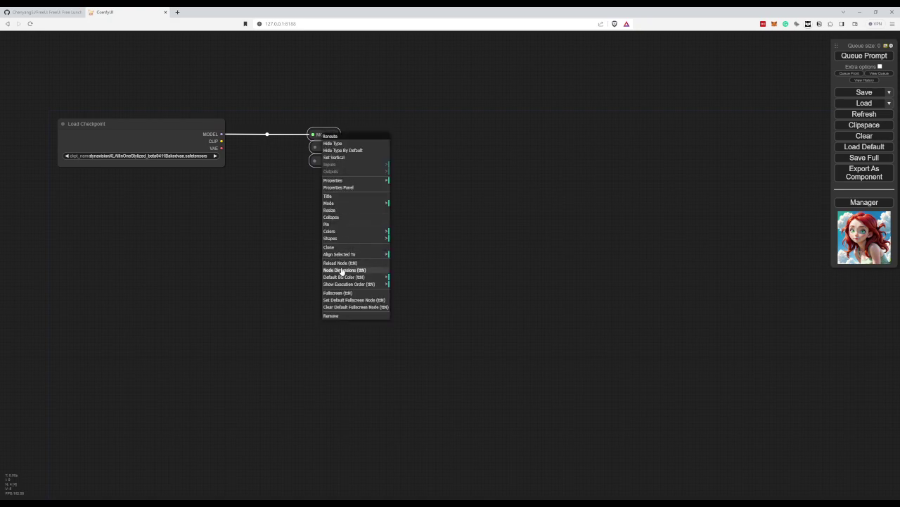
{"action": "mouse_move", "coordinate": [345, 254]}
{"action": "left_click", "coordinate": [408, 271]}
{"action": "left_click_drag", "start_coordinate": [319, 142], "coordinate": [319, 140]}
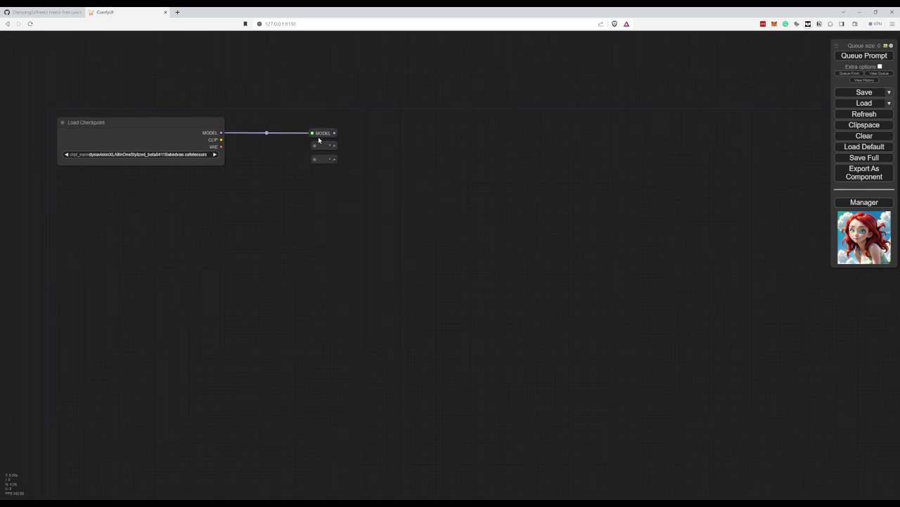
Wire CLIP and VAE into the second and third reroutes, then realign the three reroutes
{"action": "left_click_drag", "start_coordinate": [221, 140], "coordinate": [314, 145]}
{"action": "left_click_drag", "start_coordinate": [226, 149], "coordinate": [314, 157]}
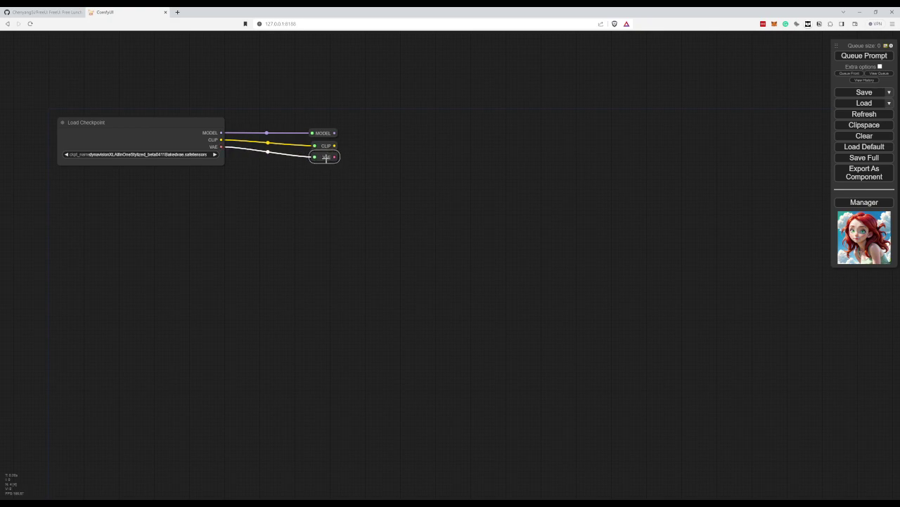
{"action": "left_click_drag", "start_coordinate": [332, 117], "coordinate": [331, 175]}
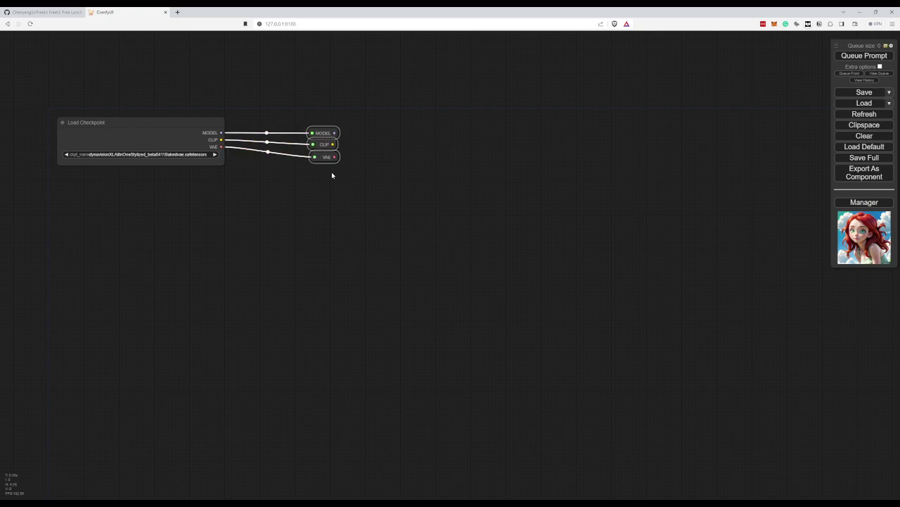
{"action": "right_click", "coordinate": [326, 132]}
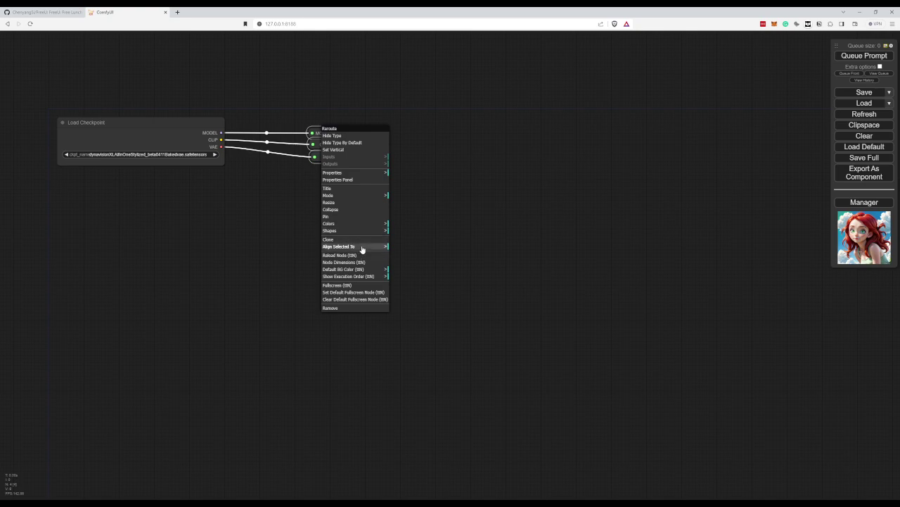
{"action": "left_click", "coordinate": [367, 246]}
{"action": "left_click", "coordinate": [405, 256]}
{"action": "left_click", "coordinate": [267, 209]}
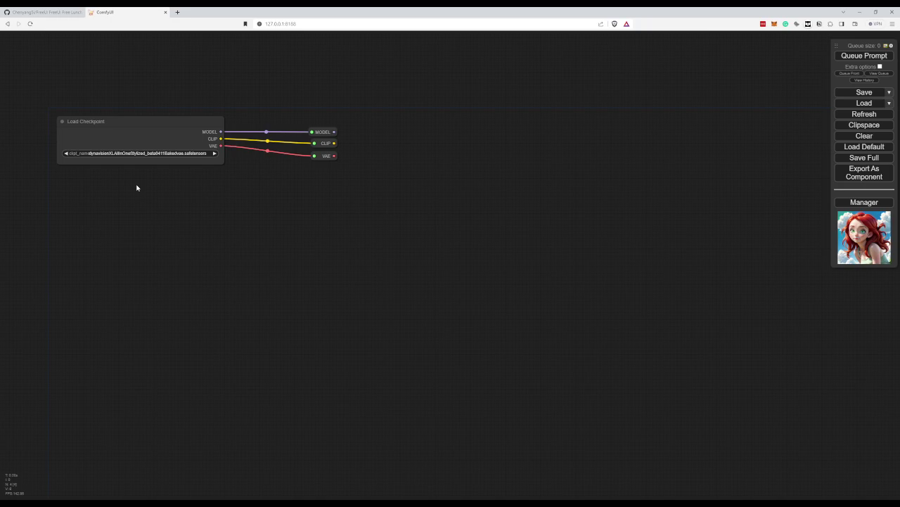
Add a Global Seed (Inspire) node below Load Checkpoint, widened to match its width
{"action": "double_click", "coordinate": [103, 215]}
{"action": "type", "text": "seed"}
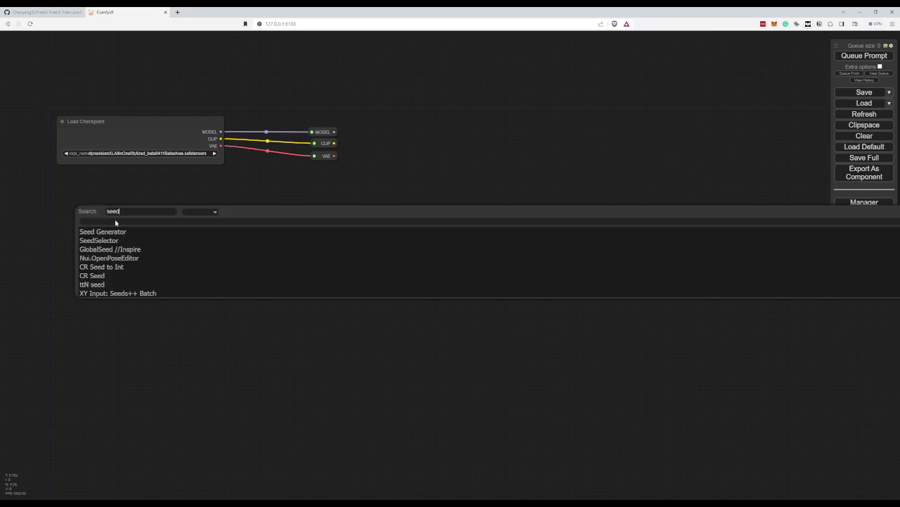
{"action": "left_click", "coordinate": [112, 249]}
{"action": "left_click_drag", "start_coordinate": [144, 205], "coordinate": [95, 177]}
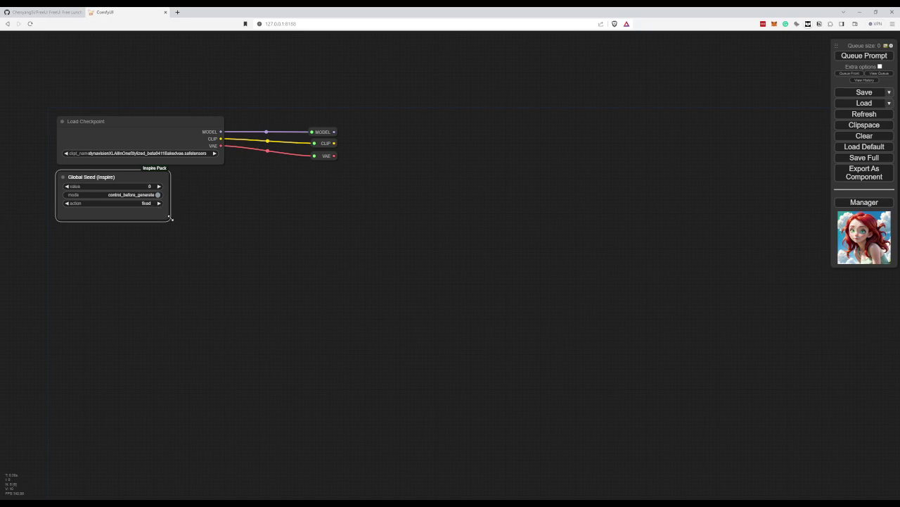
{"action": "left_click_drag", "start_coordinate": [170, 219], "coordinate": [223, 217]}
{"action": "left_click", "coordinate": [323, 211]}
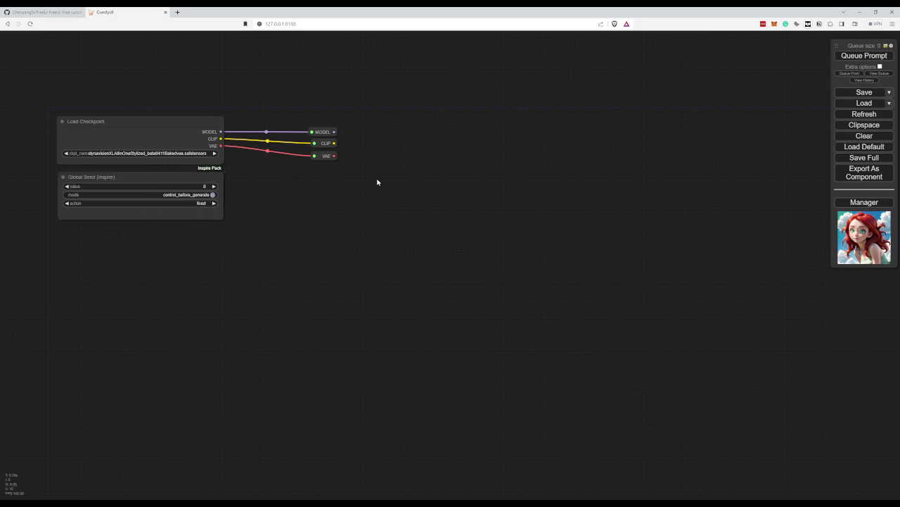
Add a single CLIPTextEncodeSDXL node to the canvas, discarding an extra pasted copy
{"action": "double_click", "coordinate": [307, 228]}
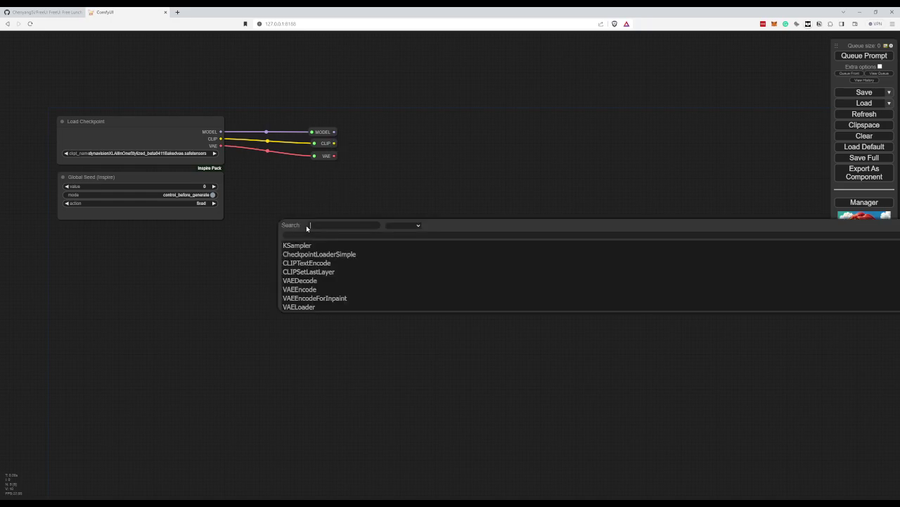
{"action": "type", "text": "cliptex"}
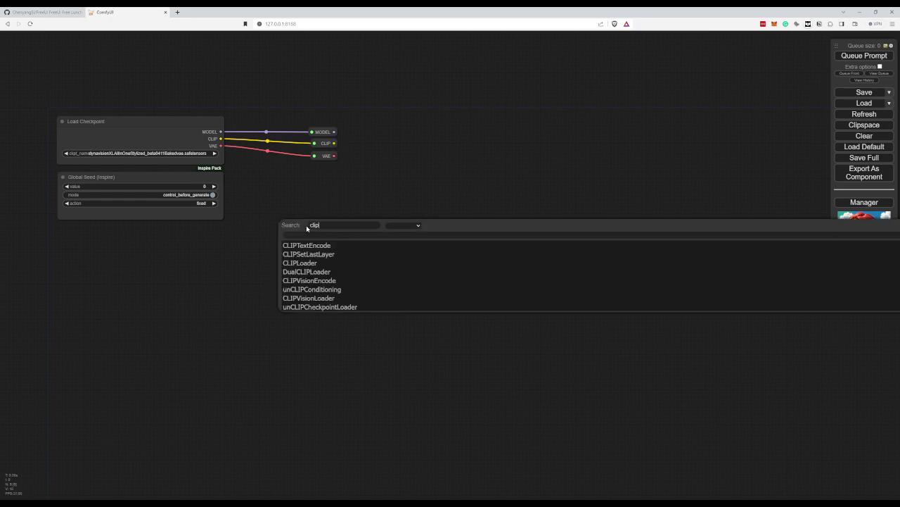
{"action": "left_click", "coordinate": [314, 263]}
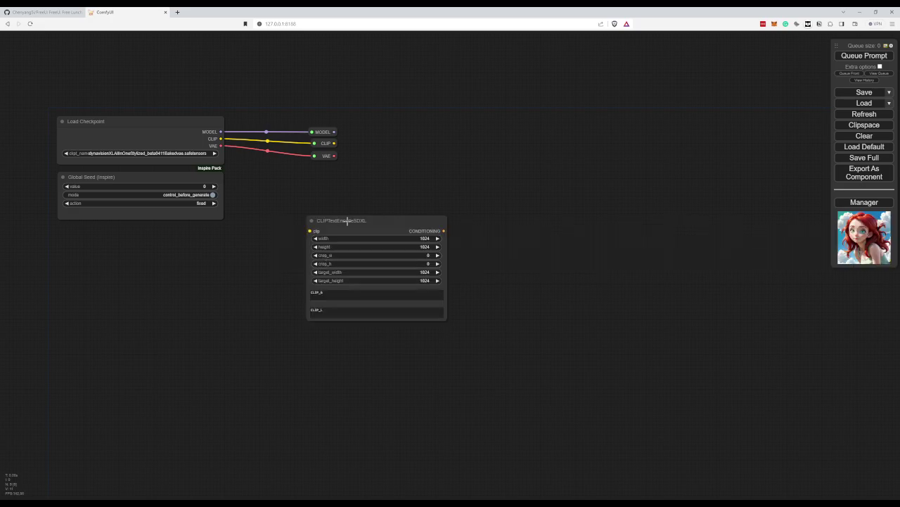
{"action": "left_click_drag", "start_coordinate": [355, 220], "coordinate": [360, 206]}
{"action": "key", "text": "ctrl+c"}
{"action": "key", "text": "ctrl+v"}
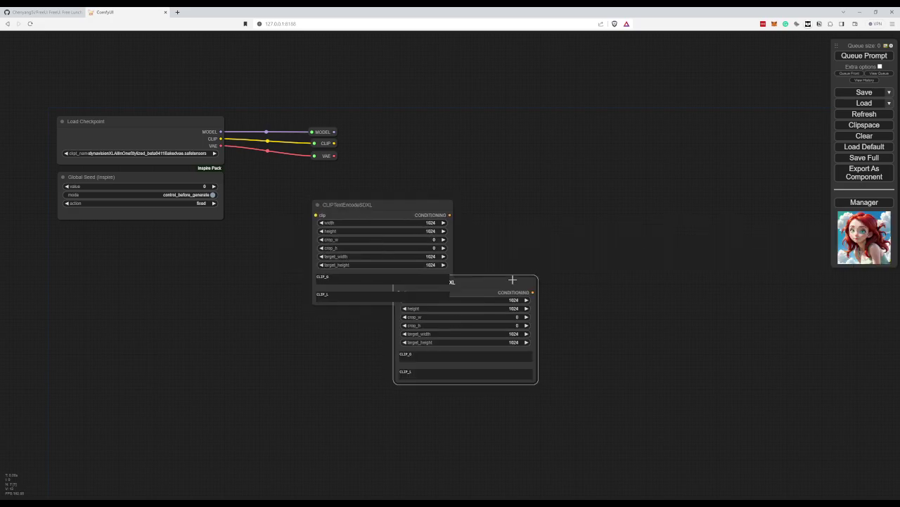
{"action": "left_click_drag", "start_coordinate": [512, 280], "coordinate": [433, 319]}
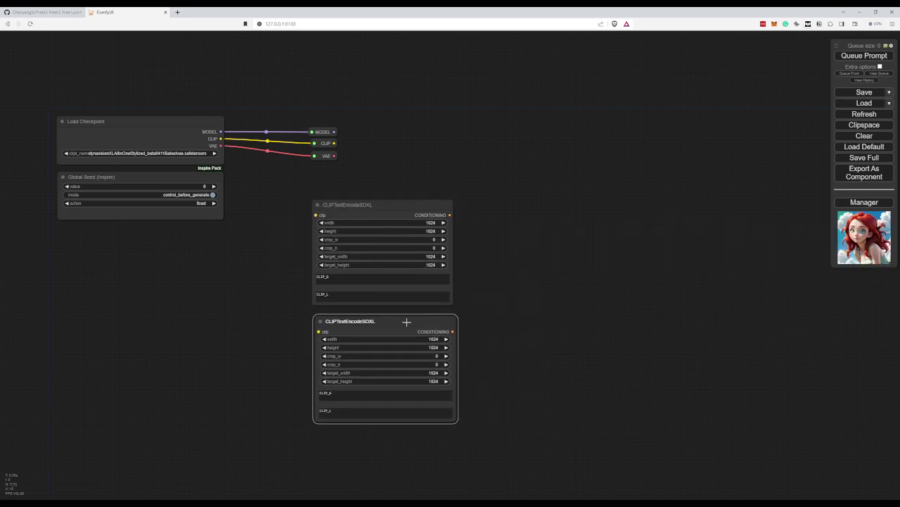
{"action": "key", "text": "Delete"}
{"action": "left_click", "coordinate": [378, 206]}
Set the encoder's width and height to 4096
{"action": "left_click", "coordinate": [430, 223]}
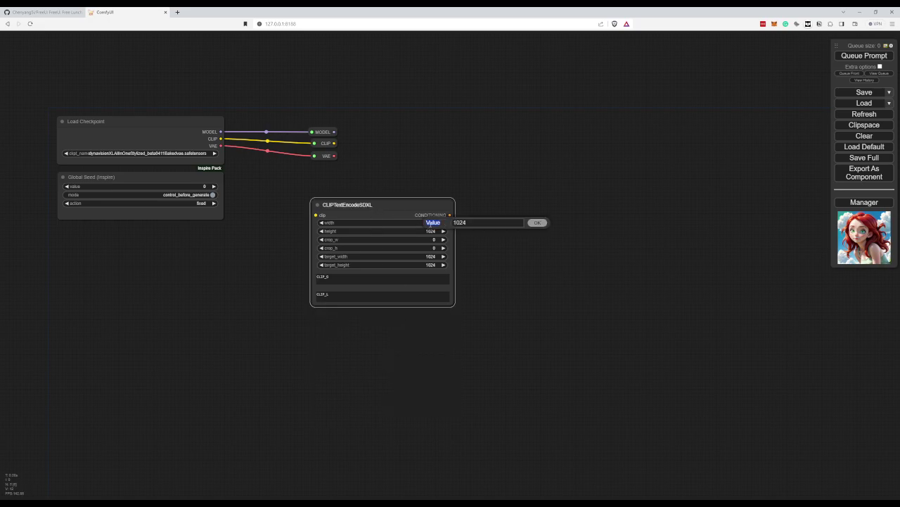
{"action": "double_click", "coordinate": [463, 223]}
{"action": "left_click", "coordinate": [464, 222]}
{"action": "key", "text": "Return"}
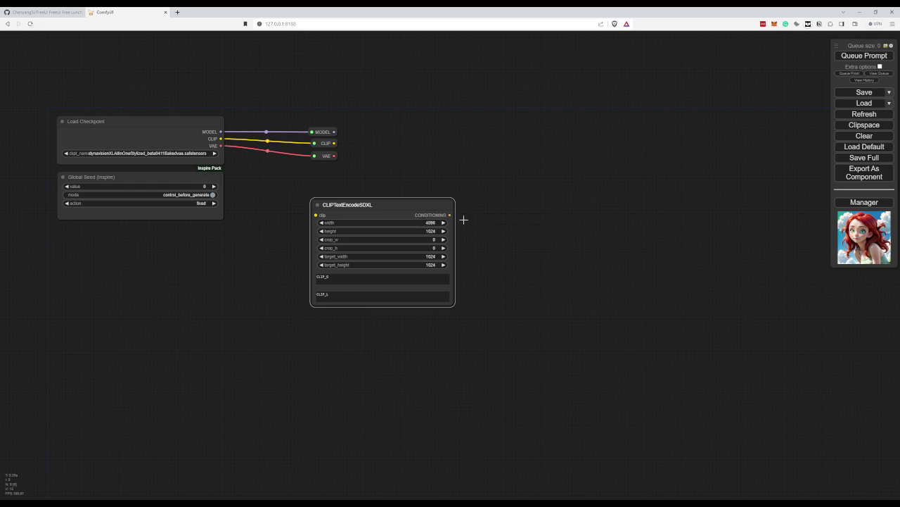
{"action": "left_click", "coordinate": [430, 231]}
{"action": "key", "text": "ctrl+a"}
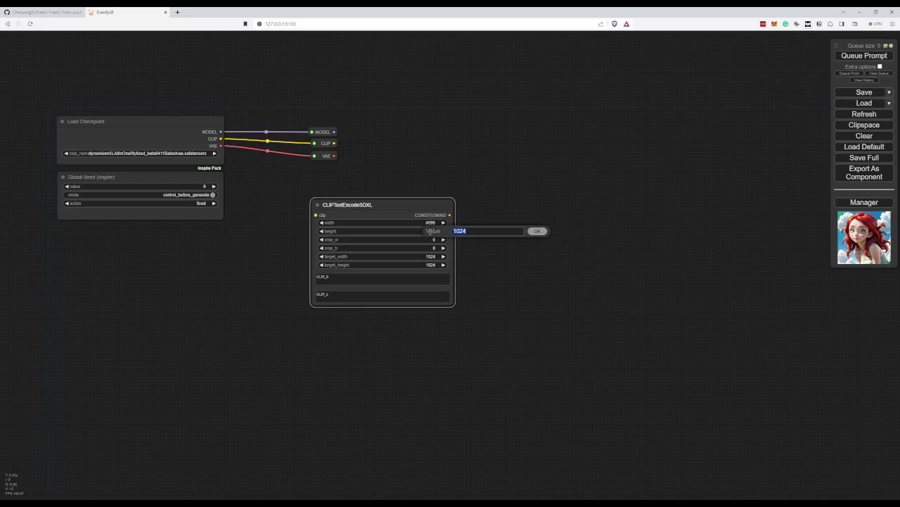
{"action": "type", "text": "4096"}
{"action": "key", "text": "Return"}
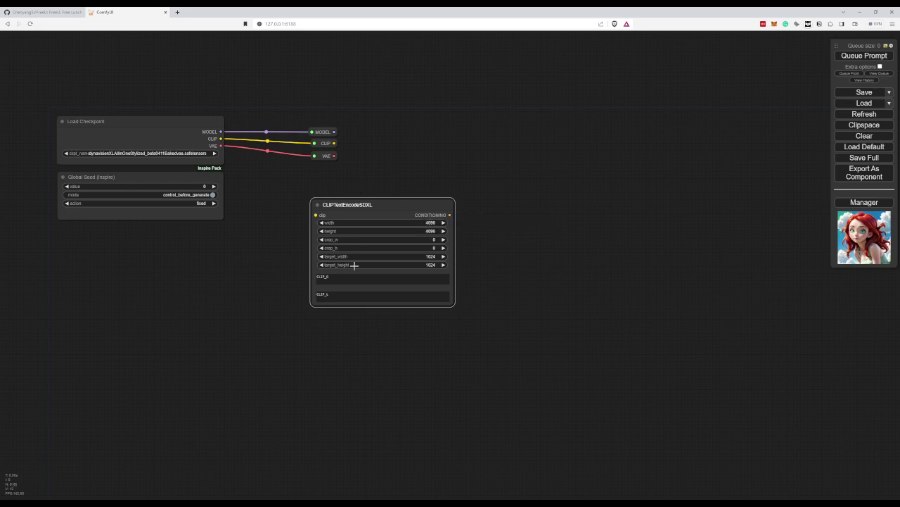
Convert the encoder's text_g and text_l widgets to inputs and move the node right
{"action": "right_click", "coordinate": [366, 207]}
{"action": "left_click", "coordinate": [407, 360]}
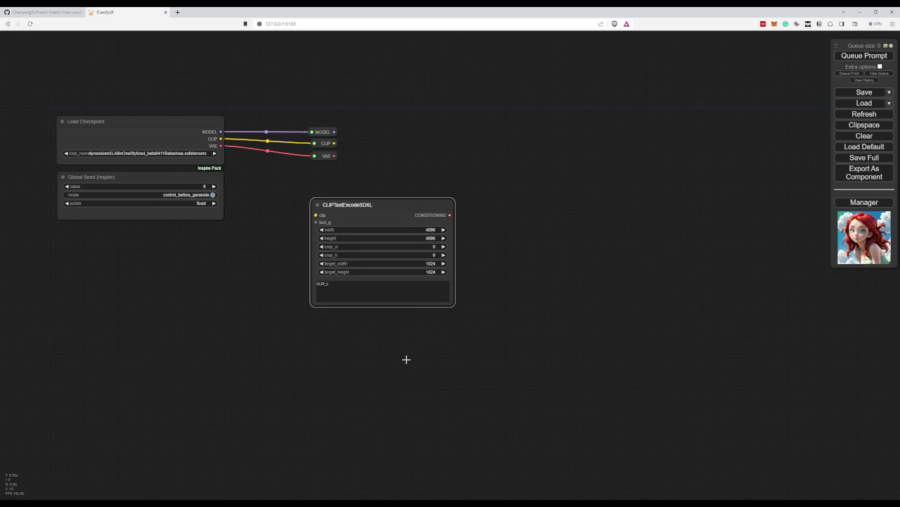
{"action": "right_click", "coordinate": [399, 214]}
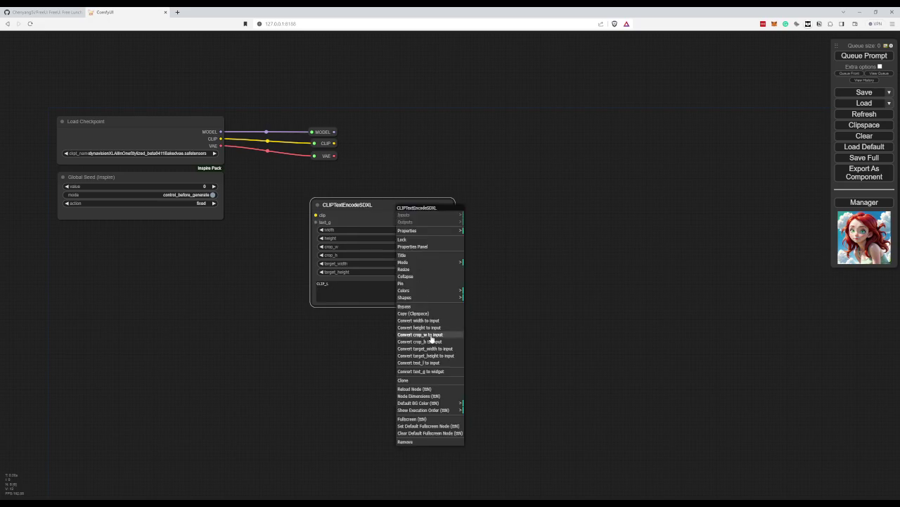
{"action": "left_click", "coordinate": [424, 364]}
{"action": "left_click_drag", "start_coordinate": [349, 204], "coordinate": [387, 192]}
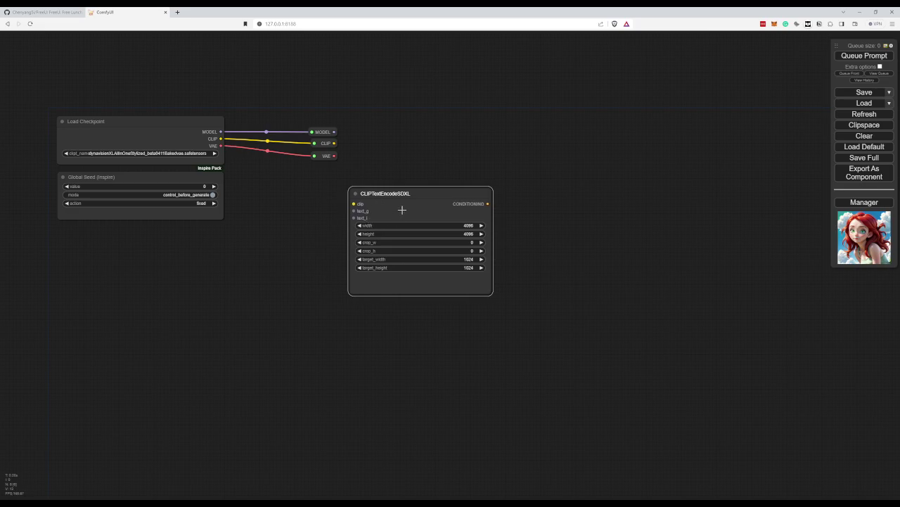
Duplicate the CLIPTextEncodeSDXL node and place the copy below the original
{"action": "key", "text": "ctrl+c"}
{"action": "key", "text": "ctrl+v"}
{"action": "left_click_drag", "start_coordinate": [485, 234], "coordinate": [409, 303]}
Add a utils > Primitive node feeding the upper encoder's text_g and enlarge it
{"action": "left_click_drag", "start_coordinate": [354, 211], "coordinate": [304, 224]}
{"action": "left_click", "coordinate": [370, 244]}
{"action": "key", "text": "Delete"}
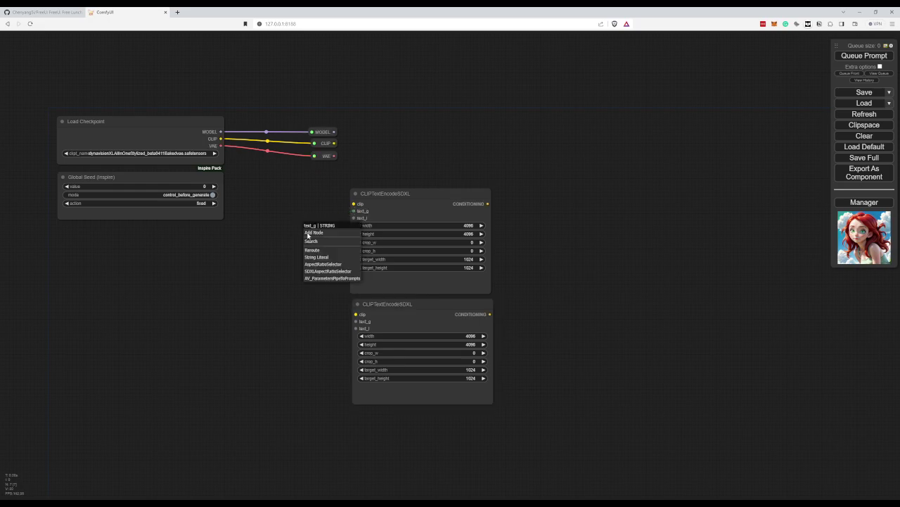
{"action": "left_click", "coordinate": [315, 233]}
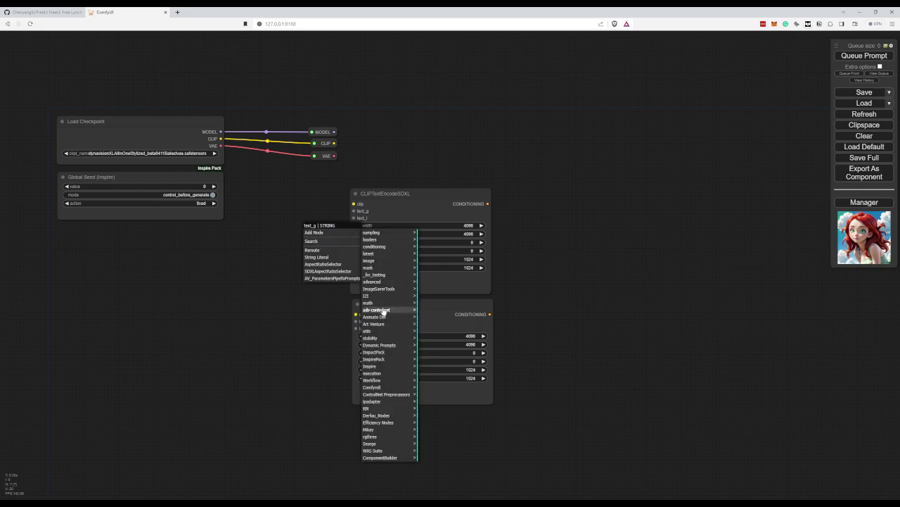
{"action": "left_click", "coordinate": [368, 331]}
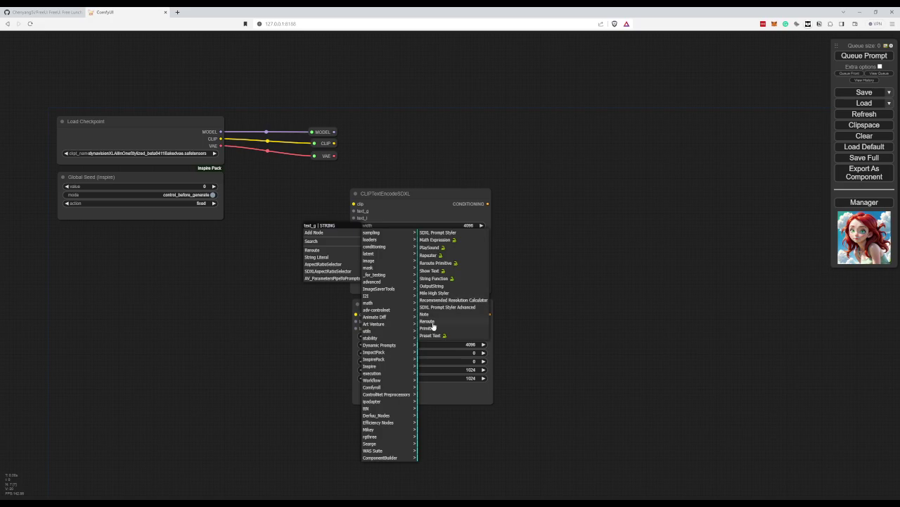
{"action": "left_click", "coordinate": [434, 327]}
{"action": "left_click_drag", "start_coordinate": [337, 225], "coordinate": [264, 198]}
{"action": "left_click_drag", "start_coordinate": [308, 226], "coordinate": [347, 291]}
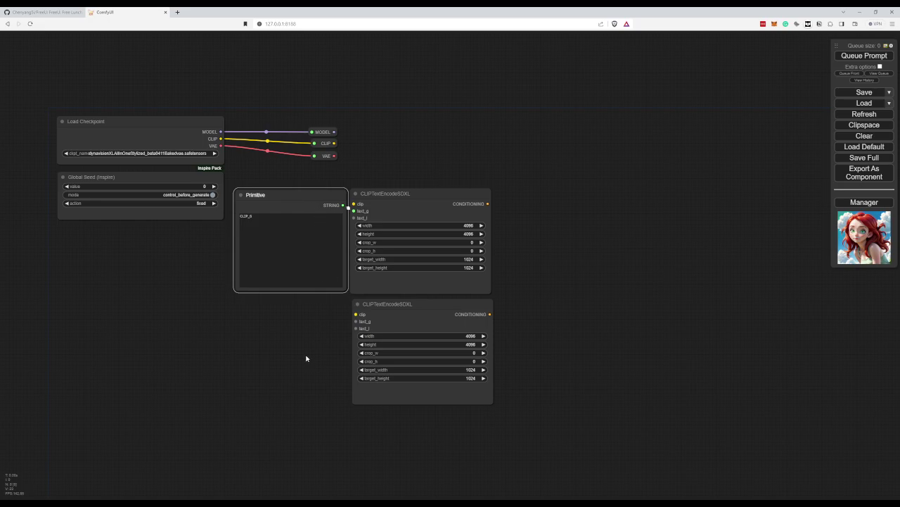
Copy the Primitive beside the lower encoder and wire each Primitive's STRING to text_g and text_l
{"action": "key", "text": "ctrl+c"}
{"action": "key", "text": "ctrl+v"}
{"action": "left_click_drag", "start_coordinate": [342, 346], "coordinate": [269, 300]}
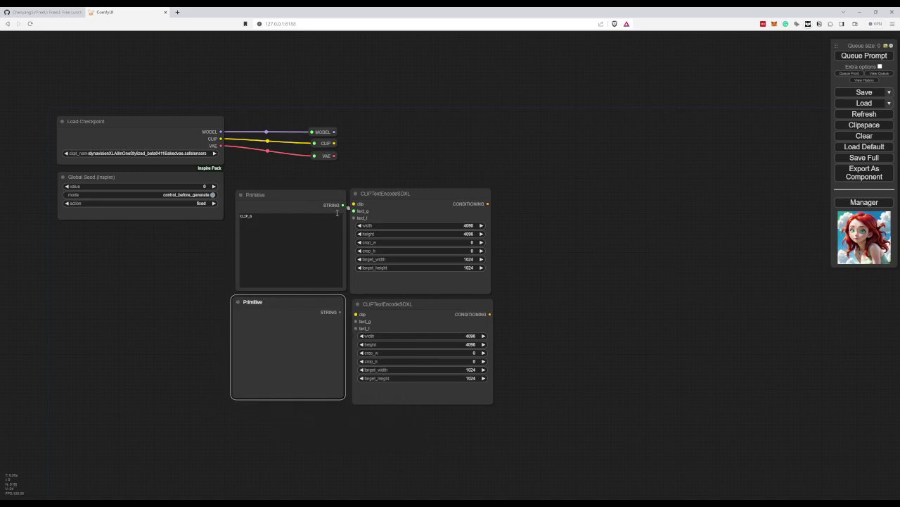
{"action": "left_click_drag", "start_coordinate": [343, 205], "coordinate": [354, 217]}
{"action": "left_click_drag", "start_coordinate": [342, 312], "coordinate": [355, 328]}
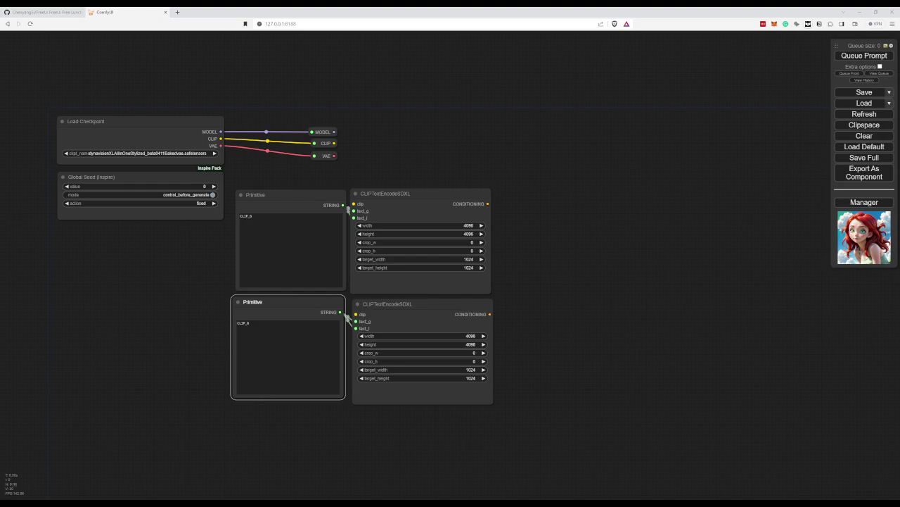
Paste the positive prompt into the upper Primitive and the negative embedding text into the lower
{"action": "left_click", "coordinate": [236, 278]}
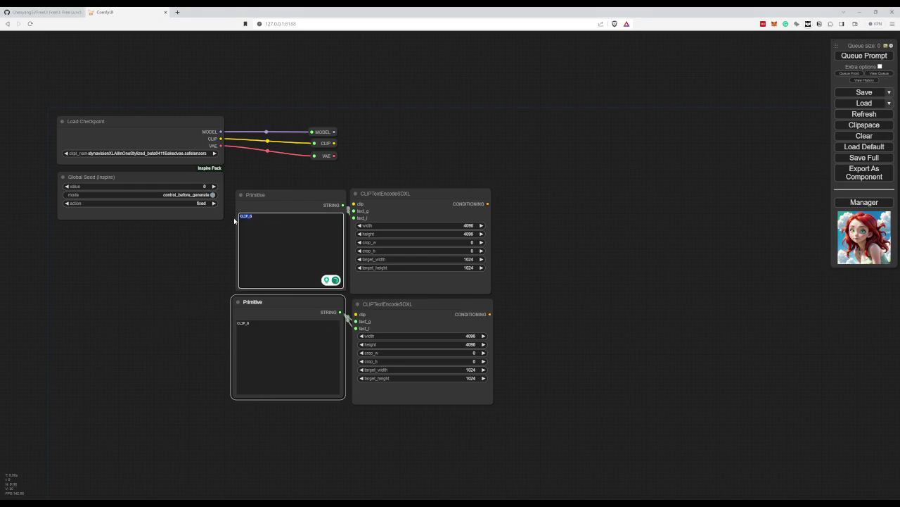
{"action": "key", "text": "ctrl+v"}
{"action": "left_click", "coordinate": [740, 285]}
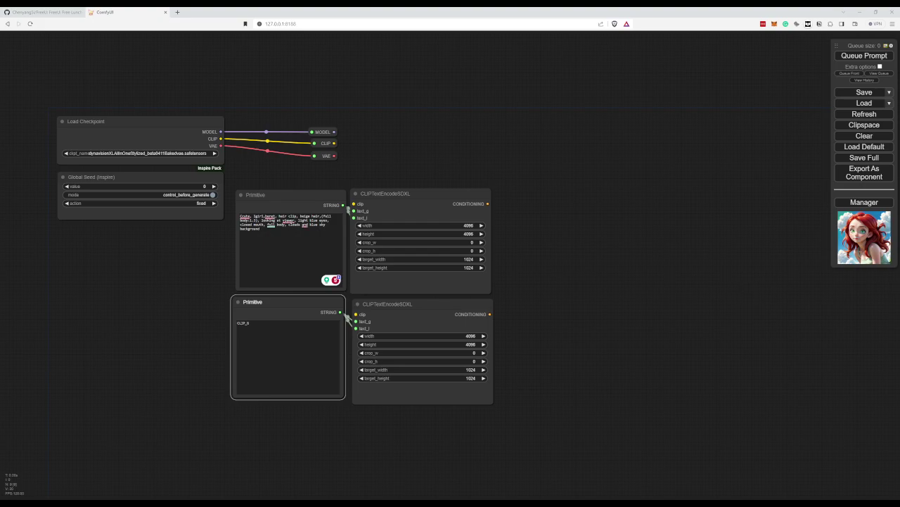
{"action": "left_click", "coordinate": [259, 357]}
{"action": "key", "text": "ctrl+v"}
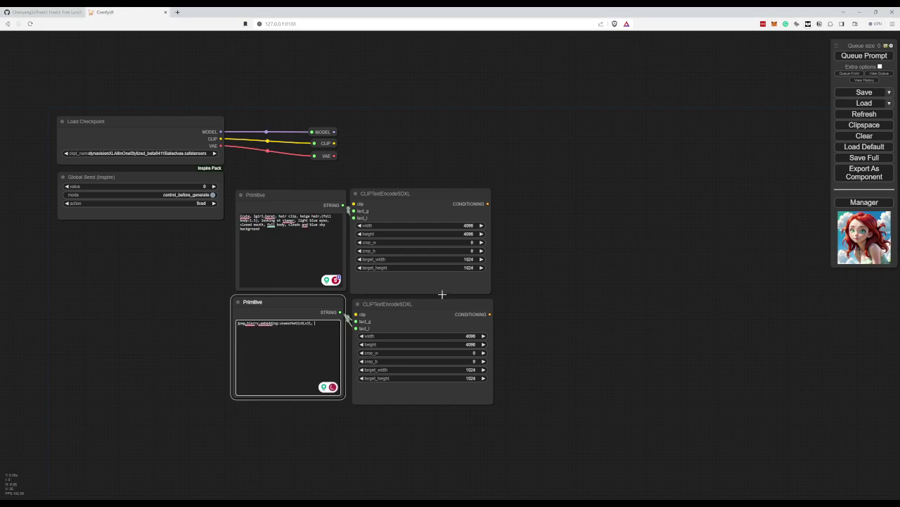
{"action": "left_click", "coordinate": [442, 295]}
Colour the upper Primitive node green and the lower Primitive node red
{"action": "right_click", "coordinate": [317, 198]}
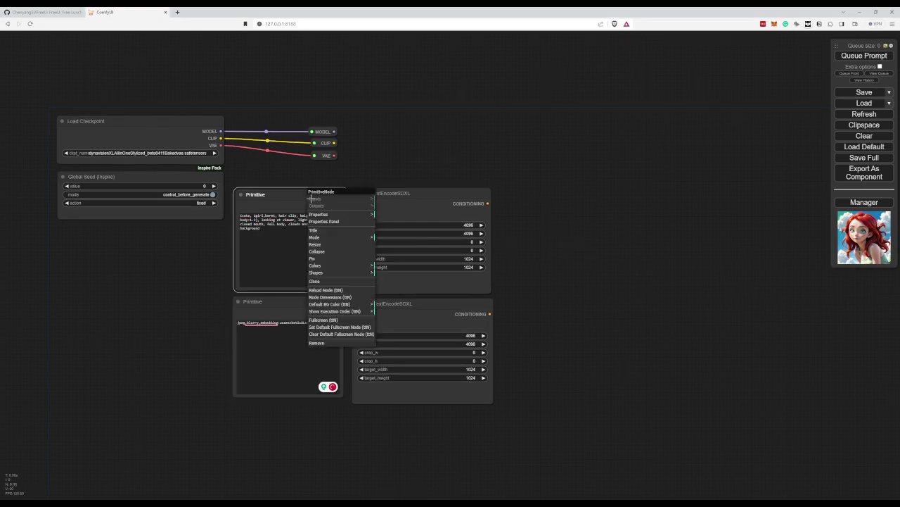
{"action": "left_click", "coordinate": [338, 265]}
{"action": "left_click", "coordinate": [397, 284]}
{"action": "right_click", "coordinate": [316, 308]}
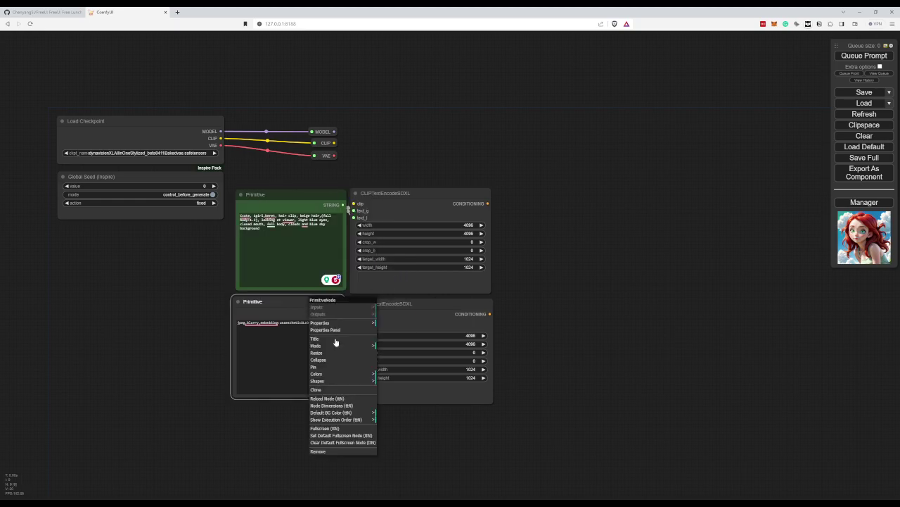
{"action": "left_click", "coordinate": [331, 374]}
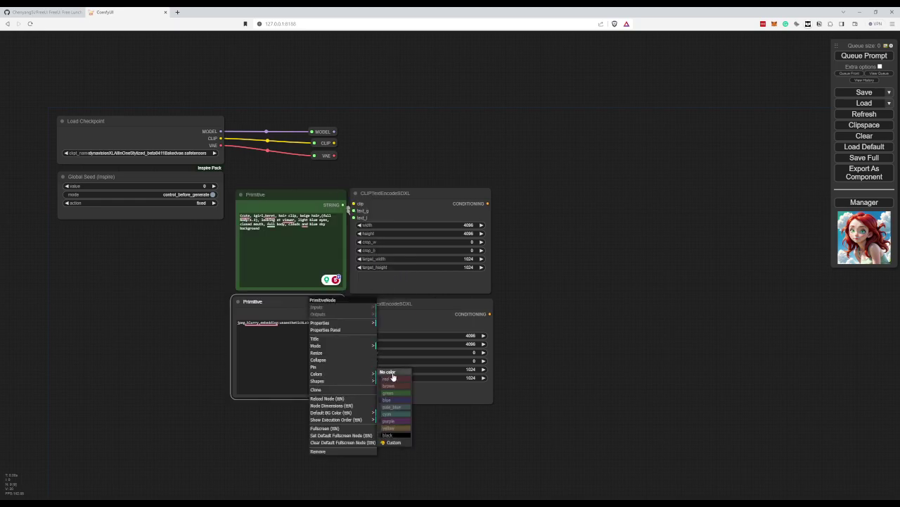
{"action": "left_click", "coordinate": [398, 377]}
{"action": "left_click", "coordinate": [612, 284]}
{"action": "left_click_drag", "start_coordinate": [579, 155], "coordinate": [569, 177]}
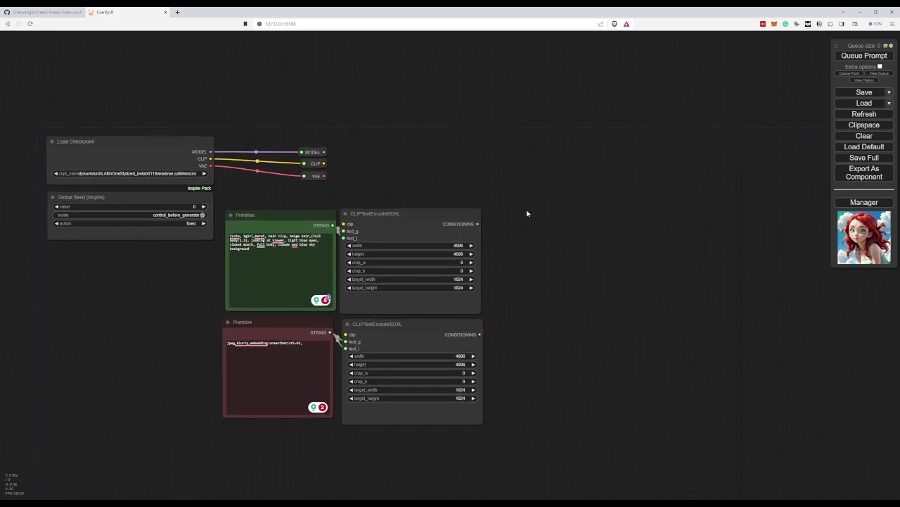
{"action": "left_click_drag", "start_coordinate": [528, 211], "coordinate": [496, 203]}
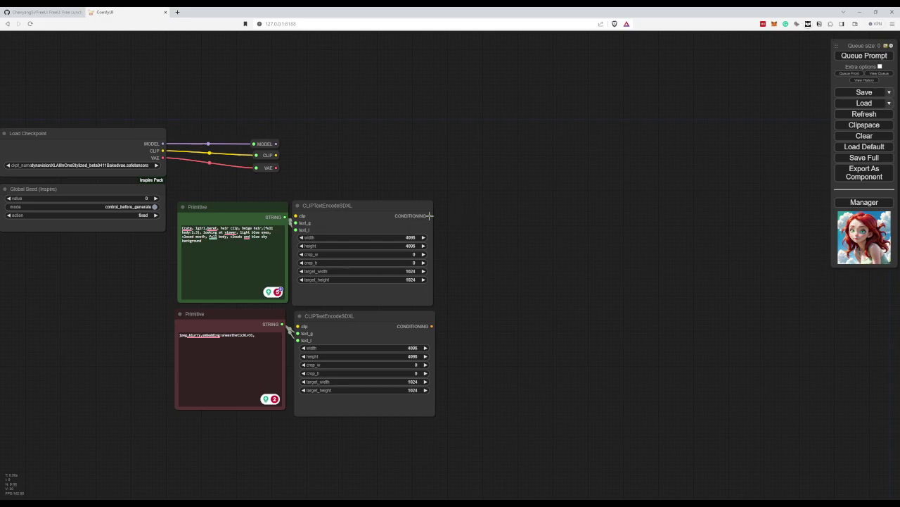
{"action": "mouse_move", "coordinate": [430, 216]}
{"action": "left_mouse_down"}
{"action": "mouse_move", "coordinate": [464, 215]}
{"action": "mouse_move", "coordinate": [446, 216]}
{"action": "left_mouse_up"}
Add a KSampler with upper conditioning as positive, lower as negative, and the checkpoint MODEL
{"action": "left_click", "coordinate": [474, 244]}
{"action": "left_click", "coordinate": [562, 262]}
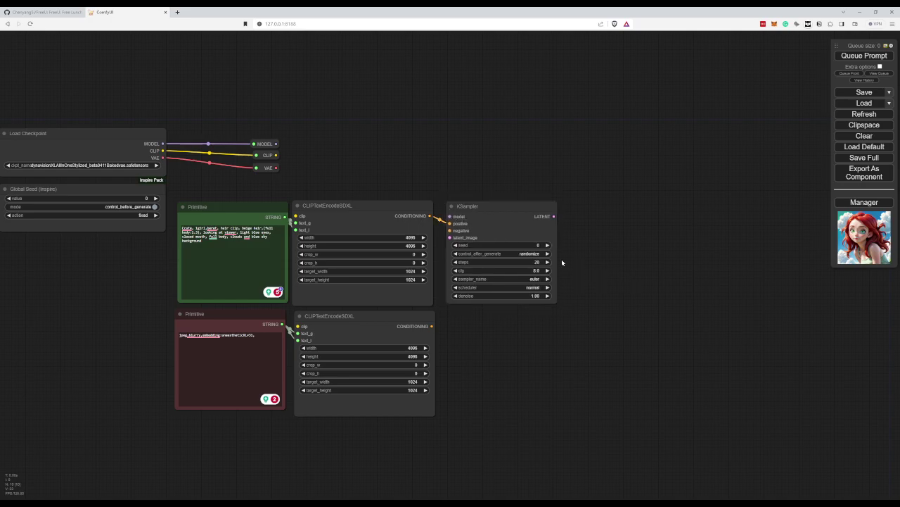
{"action": "left_click_drag", "start_coordinate": [274, 144], "coordinate": [450, 216]}
{"action": "left_click_drag", "start_coordinate": [456, 175], "coordinate": [461, 164]}
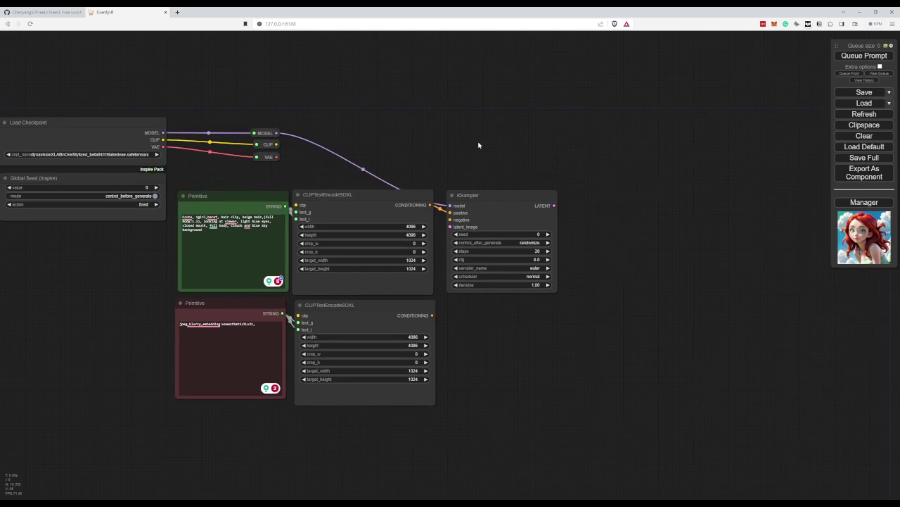
{"action": "left_click_drag", "start_coordinate": [434, 314], "coordinate": [450, 218]}
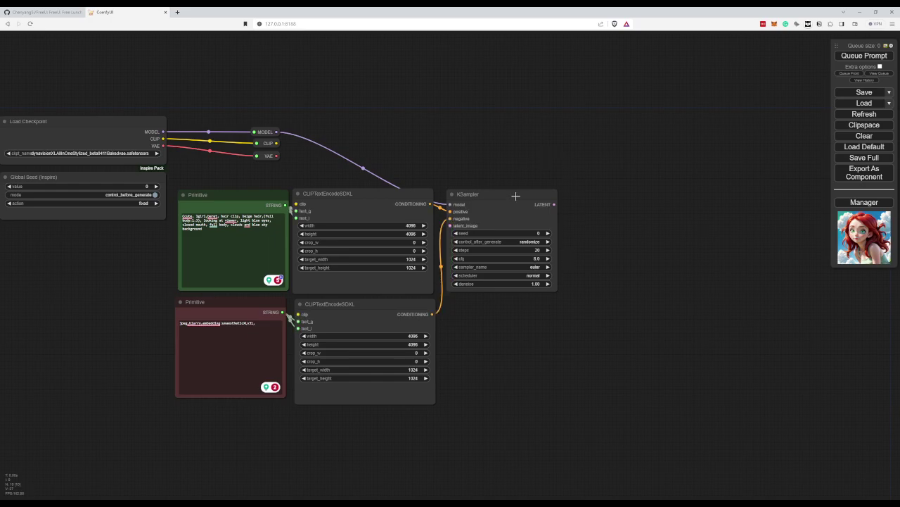
{"action": "left_click", "coordinate": [476, 223]}
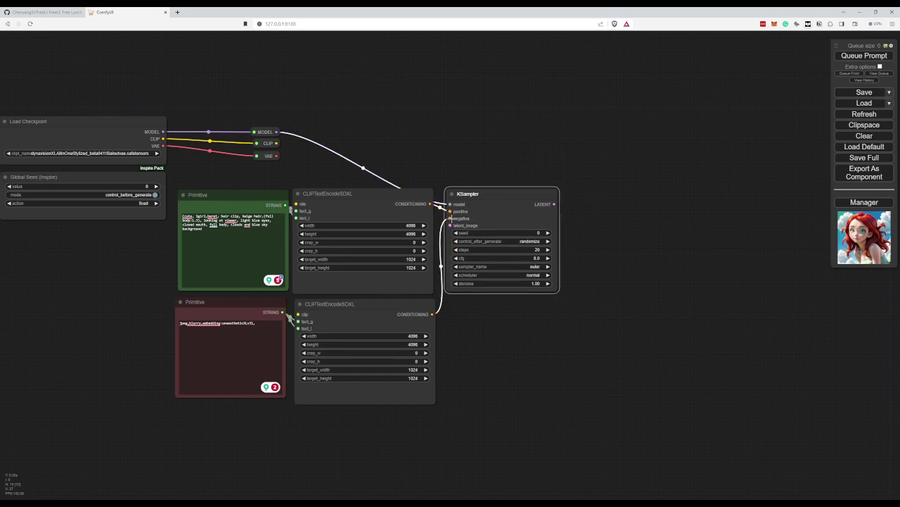
{"action": "left_click_drag", "start_coordinate": [450, 225], "coordinate": [147, 225]}
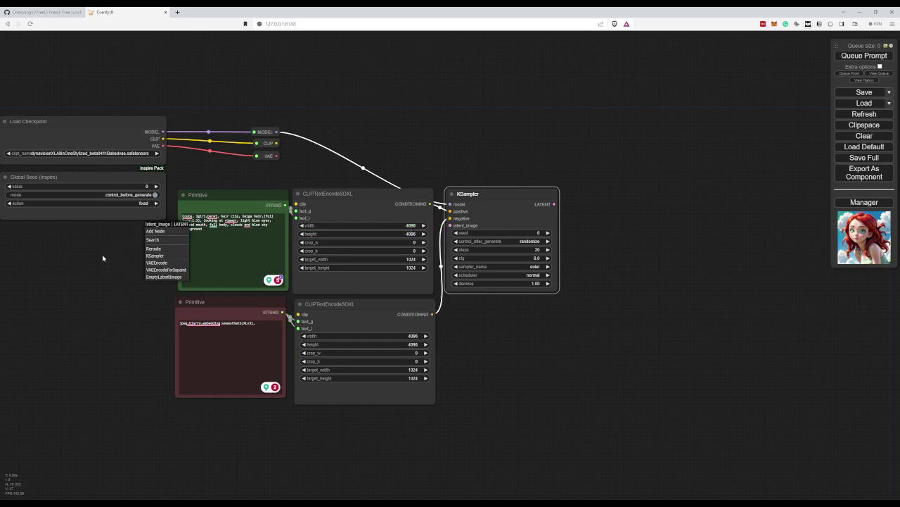
Add an SDXL Empty Latent Image under the seed node with resolution 1024 x 1024 (1.00)
{"action": "left_click", "coordinate": [85, 247]}
{"action": "double_click", "coordinate": [85, 247]}
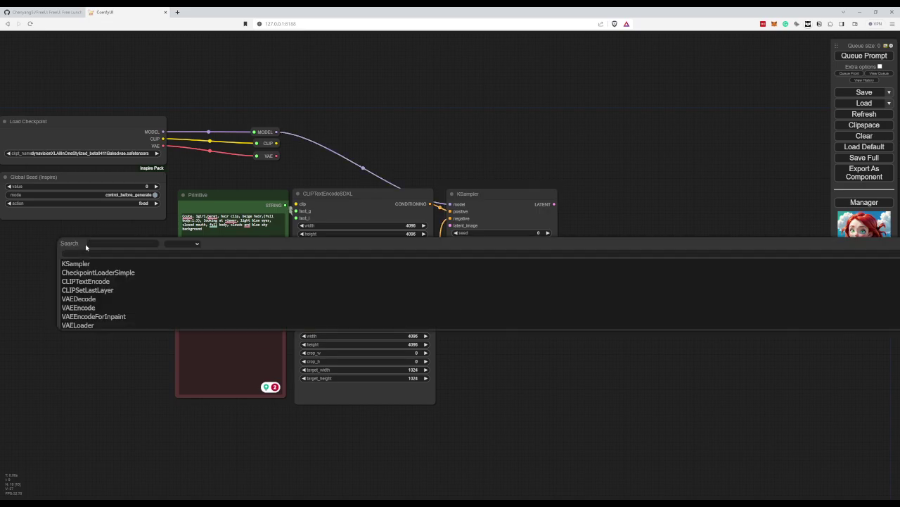
{"action": "type", "text": "empty"}
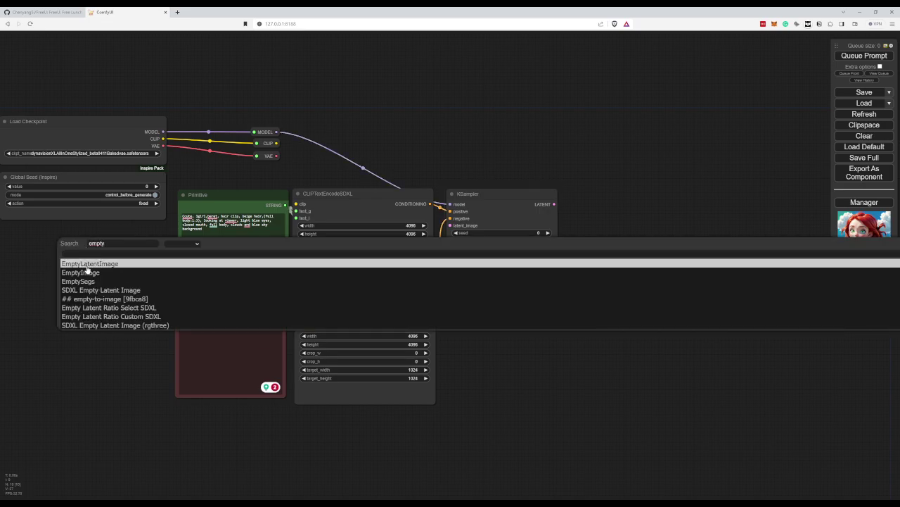
{"action": "left_click", "coordinate": [91, 290]}
{"action": "left_click_drag", "start_coordinate": [126, 249], "coordinate": [36, 234]}
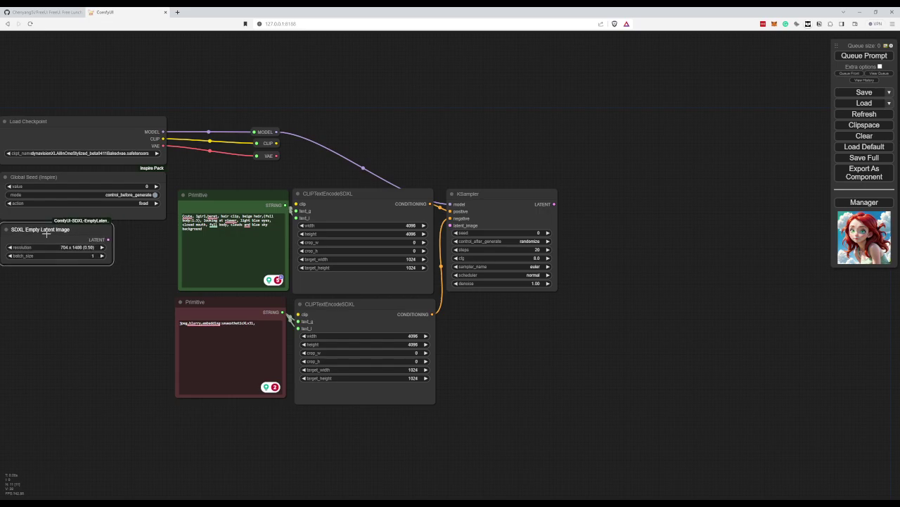
{"action": "left_click_drag", "start_coordinate": [113, 287], "coordinate": [185, 296]}
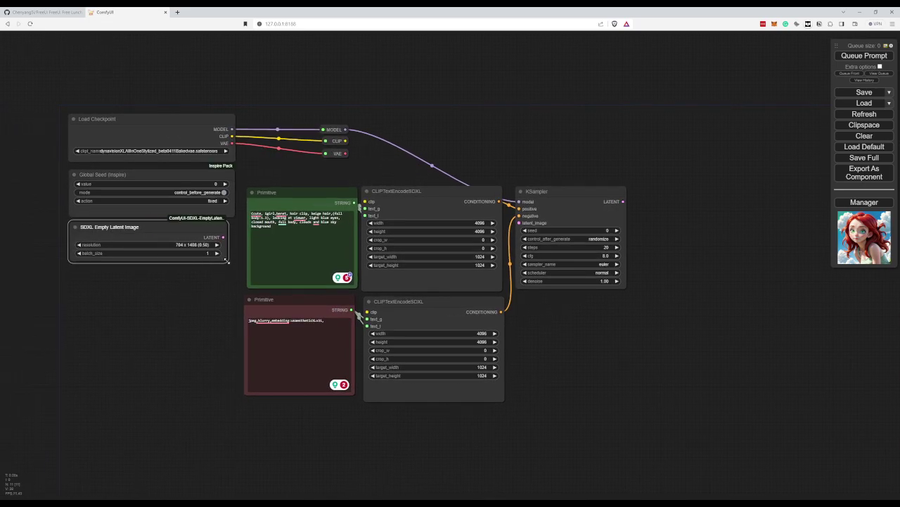
{"action": "left_click", "coordinate": [216, 245]}
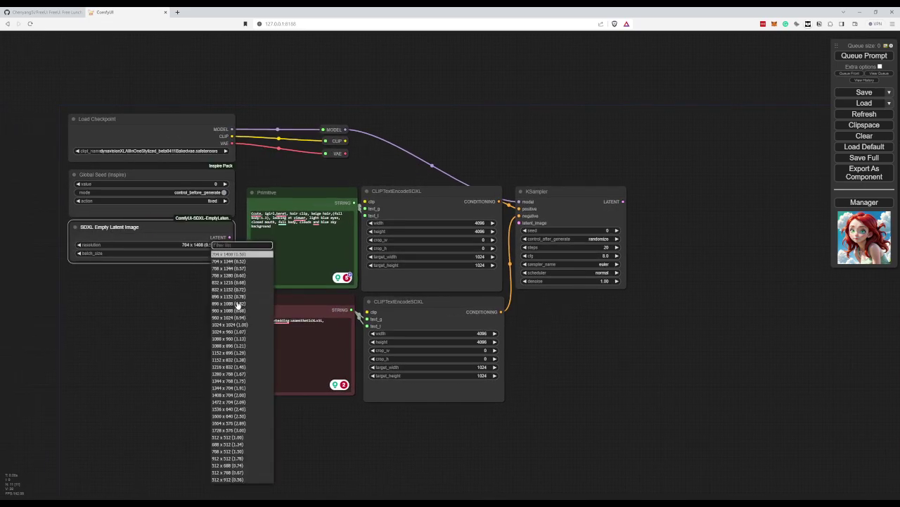
{"action": "left_click", "coordinate": [235, 324]}
Connect the empty latent's LATENT output to the KSampler's latent_image input
{"action": "left_click_drag", "start_coordinate": [209, 312], "coordinate": [147, 344]}
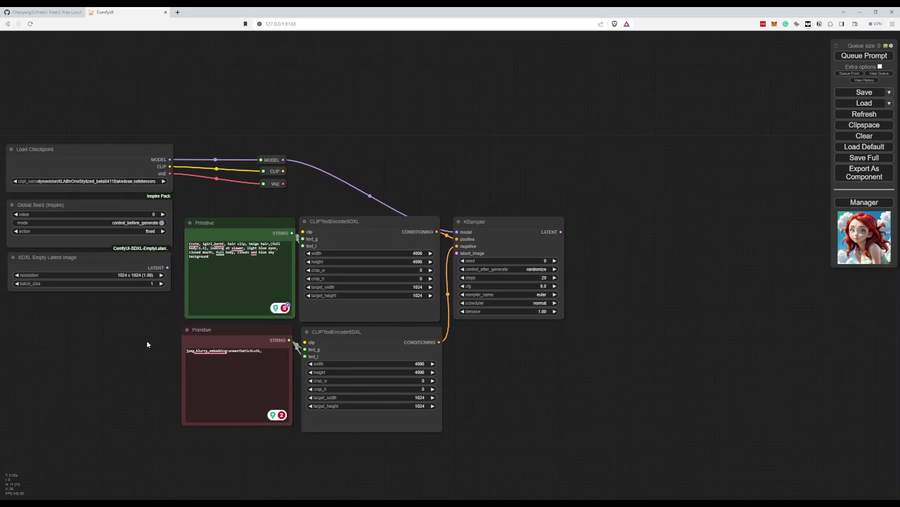
{"action": "left_click_drag", "start_coordinate": [167, 267], "coordinate": [458, 253]}
{"action": "left_click_drag", "start_coordinate": [659, 243], "coordinate": [617, 247]}
{"action": "left_click_drag", "start_coordinate": [514, 239], "coordinate": [535, 232]}
Add a VAE Decode and Preview Image after the KSampler, and wire CLIP into the encoders
{"action": "left_click", "coordinate": [547, 271]}
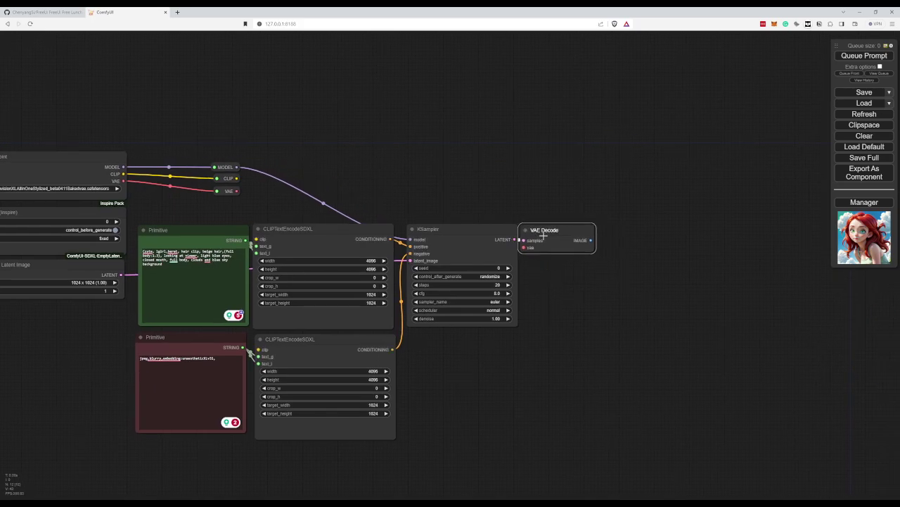
{"action": "left_click_drag", "start_coordinate": [594, 240], "coordinate": [618, 232]}
{"action": "left_click", "coordinate": [654, 288]}
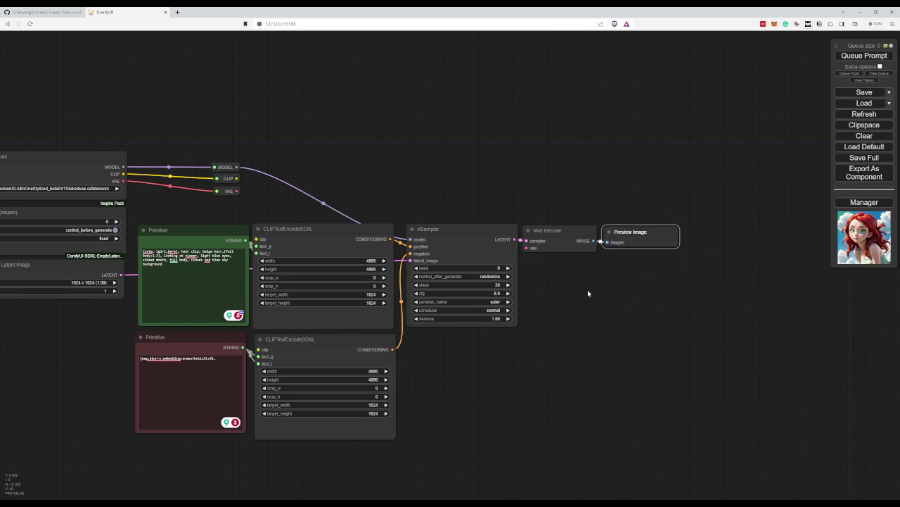
{"action": "left_click_drag", "start_coordinate": [237, 190], "coordinate": [526, 246]}
{"action": "left_click_drag", "start_coordinate": [237, 178], "coordinate": [259, 348]}
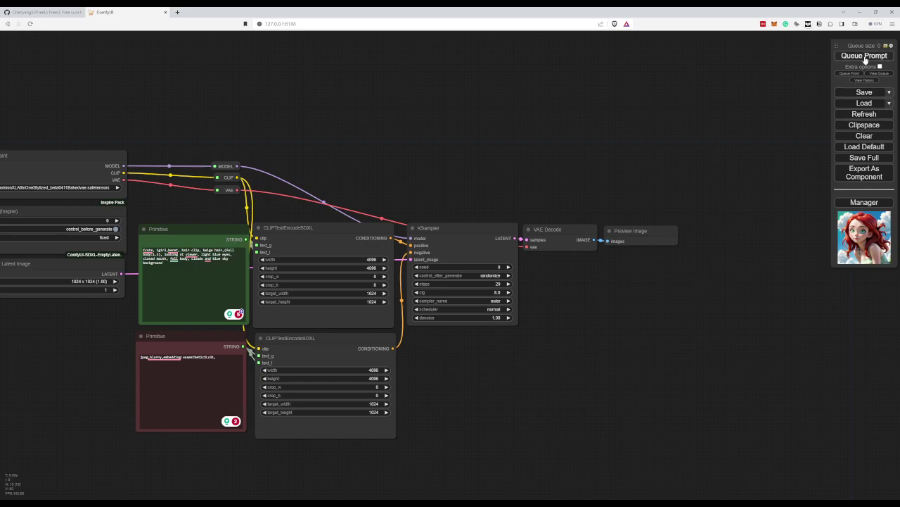
Queue the prompt and enlarge the Preview Image node into a large panel
{"action": "left_click", "coordinate": [866, 59]}
{"action": "left_click_drag", "start_coordinate": [660, 359], "coordinate": [650, 333]}
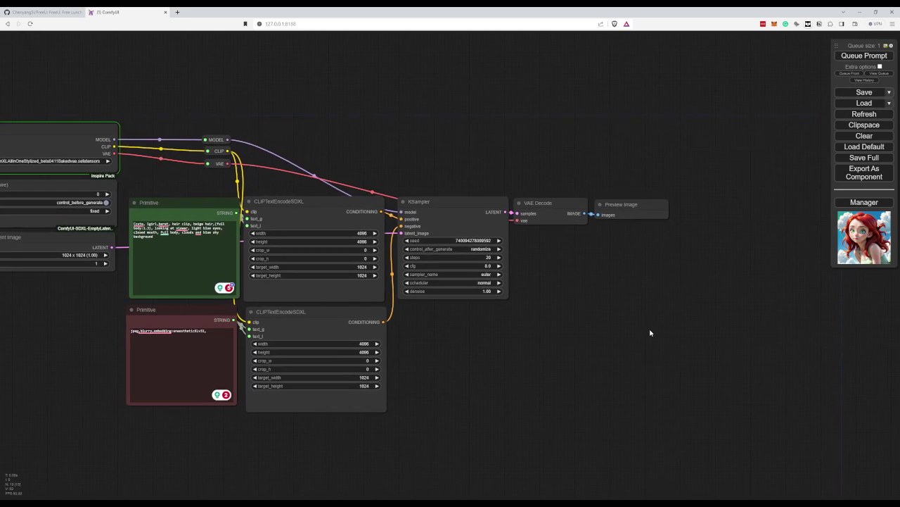
{"action": "left_click", "coordinate": [666, 216]}
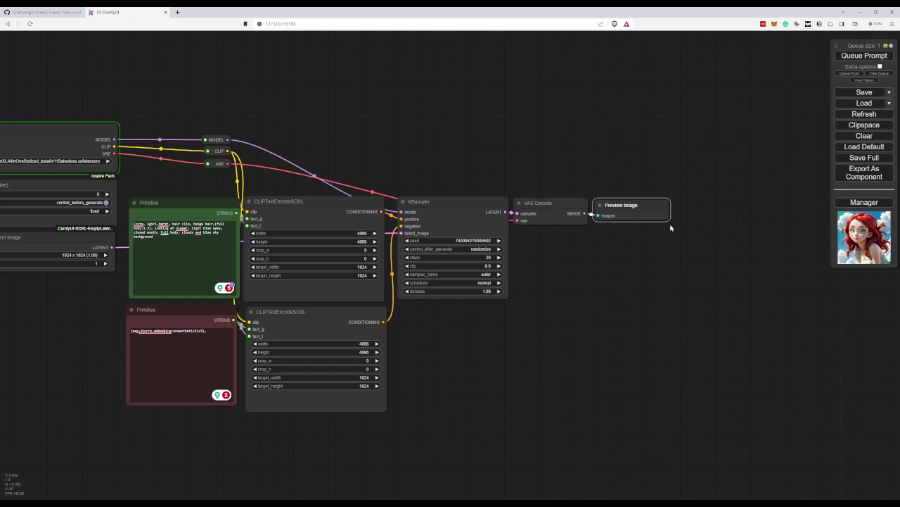
{"action": "left_click_drag", "start_coordinate": [668, 219], "coordinate": [785, 428]}
{"action": "left_click", "coordinate": [548, 372]}
{"action": "left_click_drag", "start_coordinate": [548, 373], "coordinate": [546, 260]}
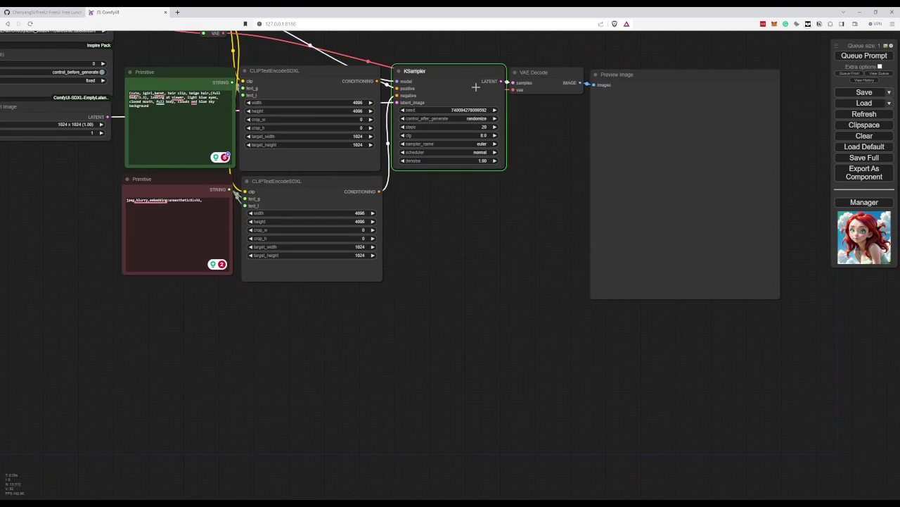
Duplicate the KSampler twice and stack the two copies below the original
{"action": "left_click", "coordinate": [500, 148]}
{"action": "key", "text": "ctrl+c"}
{"action": "key", "text": "ctrl+v"}
{"action": "left_click_drag", "start_coordinate": [480, 259], "coordinate": [417, 181]}
{"action": "left_click", "coordinate": [494, 328]}
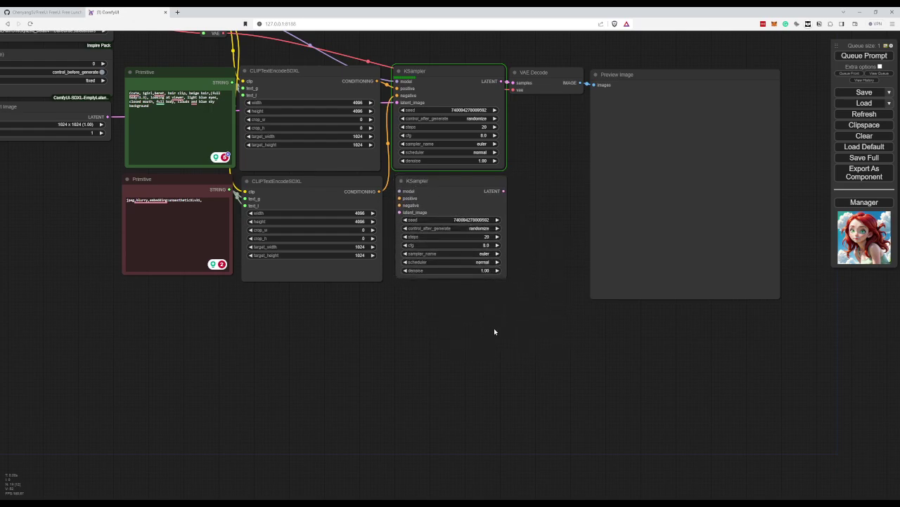
{"action": "key", "text": "ctrl+v"}
{"action": "left_click_drag", "start_coordinate": [528, 320], "coordinate": [434, 291]}
{"action": "left_click", "coordinate": [531, 192]}
{"action": "left_click_drag", "start_coordinate": [536, 123], "coordinate": [559, 189]}
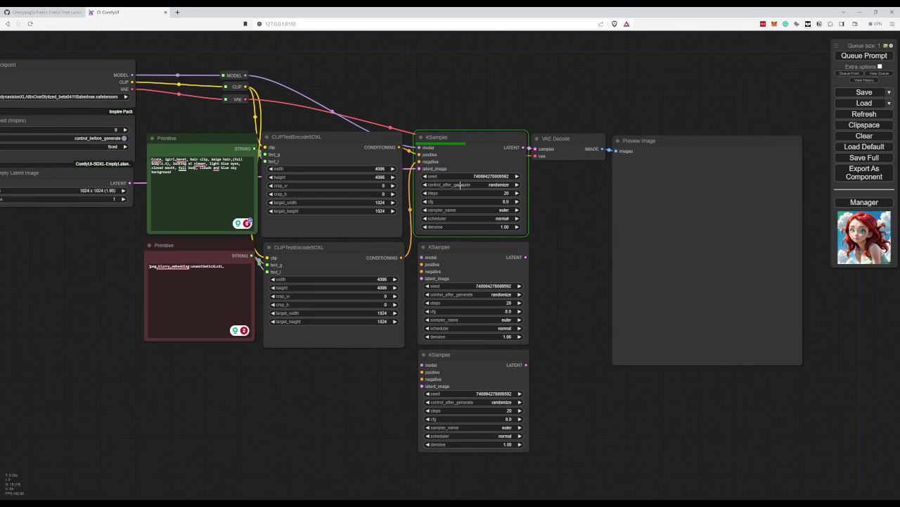
Wire the positive and negative prompts and the Empty Latent into the new KSamplers
{"action": "left_click_drag", "start_coordinate": [400, 148], "coordinate": [422, 372]}
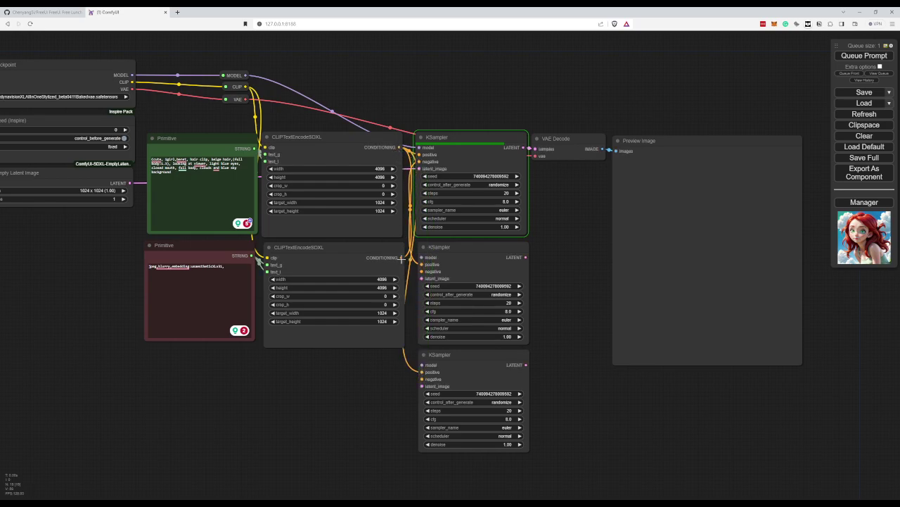
{"action": "left_click_drag", "start_coordinate": [401, 257], "coordinate": [422, 379]}
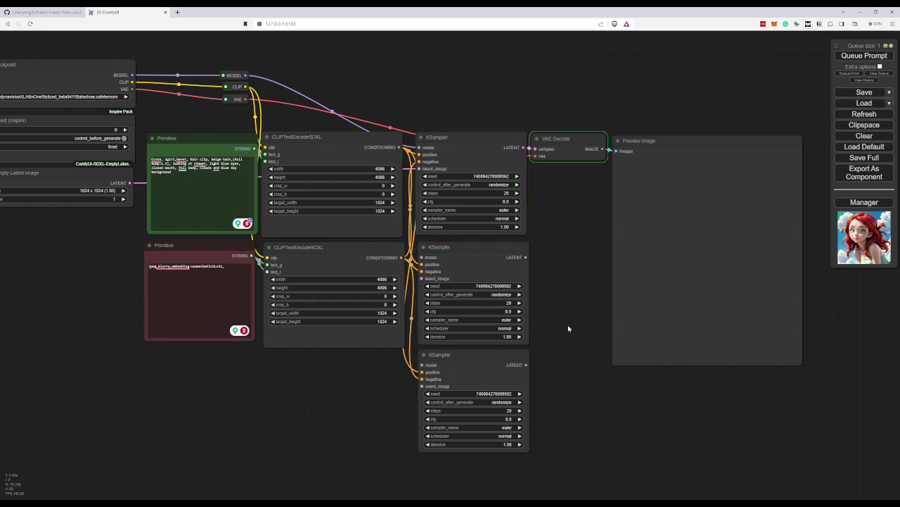
{"action": "left_click_drag", "start_coordinate": [130, 182], "coordinate": [422, 278]}
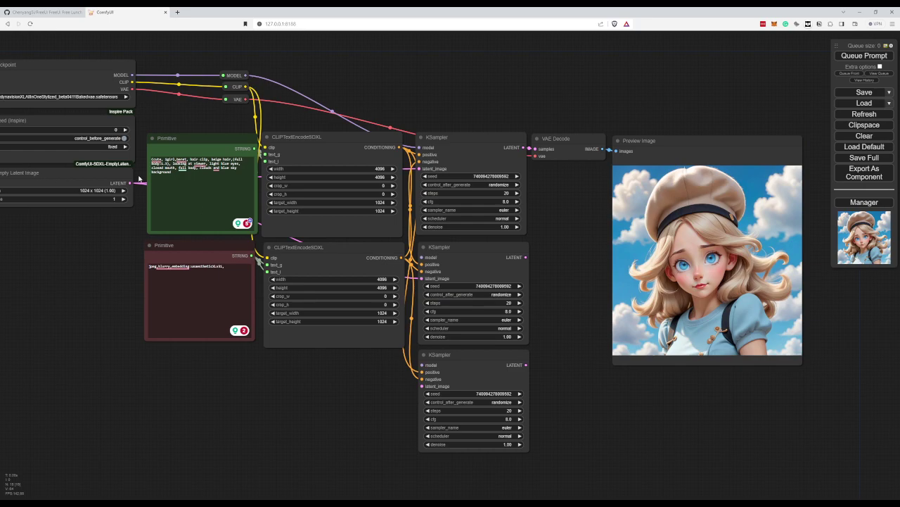
{"action": "left_click_drag", "start_coordinate": [130, 182], "coordinate": [422, 386]}
Copy the Preview Image node twice and line the copies up beside the first
{"action": "left_click_drag", "start_coordinate": [560, 301], "coordinate": [435, 293]}
{"action": "left_click", "coordinate": [581, 138]}
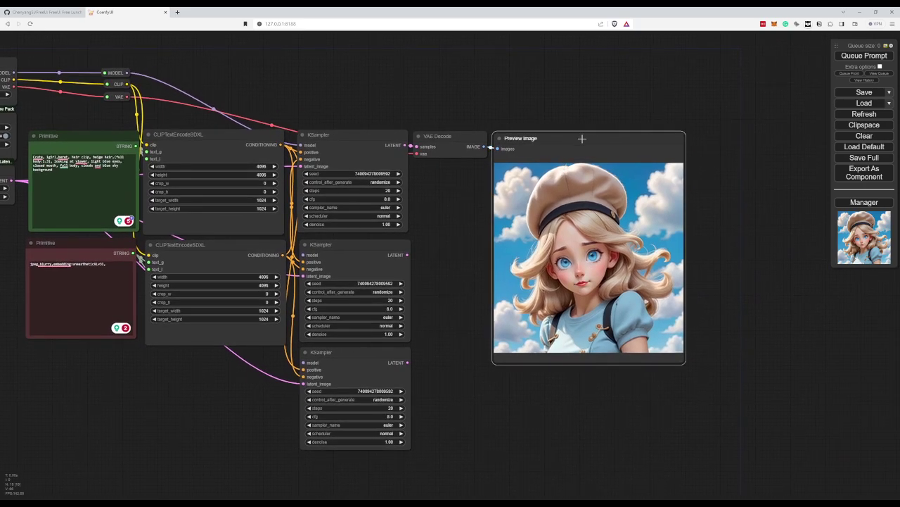
{"action": "key", "text": "ctrl+c"}
{"action": "key", "text": "ctrl+v"}
{"action": "left_click_drag", "start_coordinate": [744, 143], "coordinate": [579, 155]}
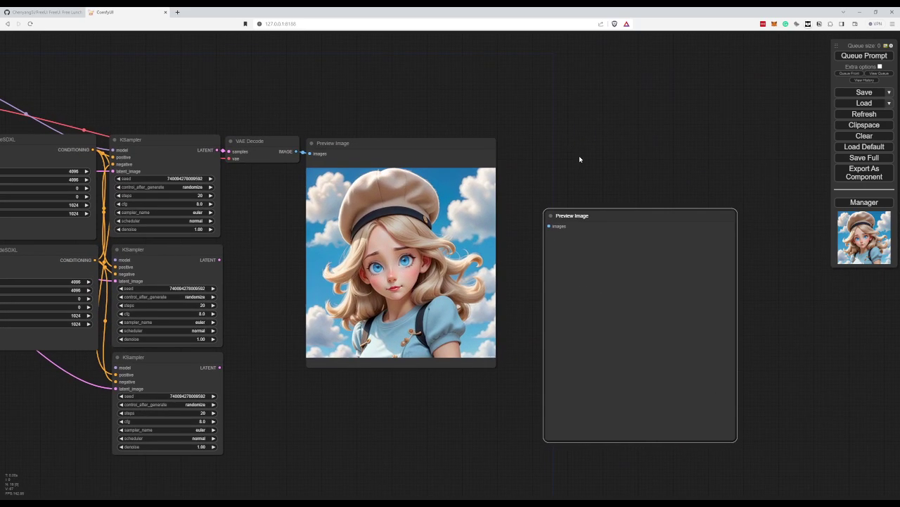
{"action": "left_click_drag", "start_coordinate": [612, 211], "coordinate": [570, 142]}
{"action": "key", "text": "ctrl+v"}
{"action": "left_click_drag", "start_coordinate": [692, 148], "coordinate": [807, 149]}
{"action": "left_click", "coordinate": [535, 106]}
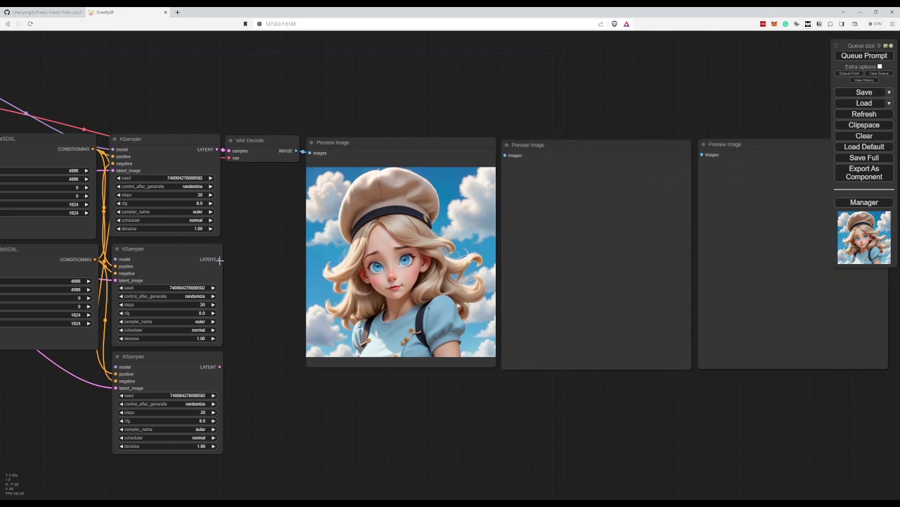
Add VAE Decode nodes fed by the middle and bottom KSamplers' LATENT outputs
{"action": "left_click_drag", "start_coordinate": [219, 259], "coordinate": [504, 155]}
{"action": "left_click", "coordinate": [257, 225]}
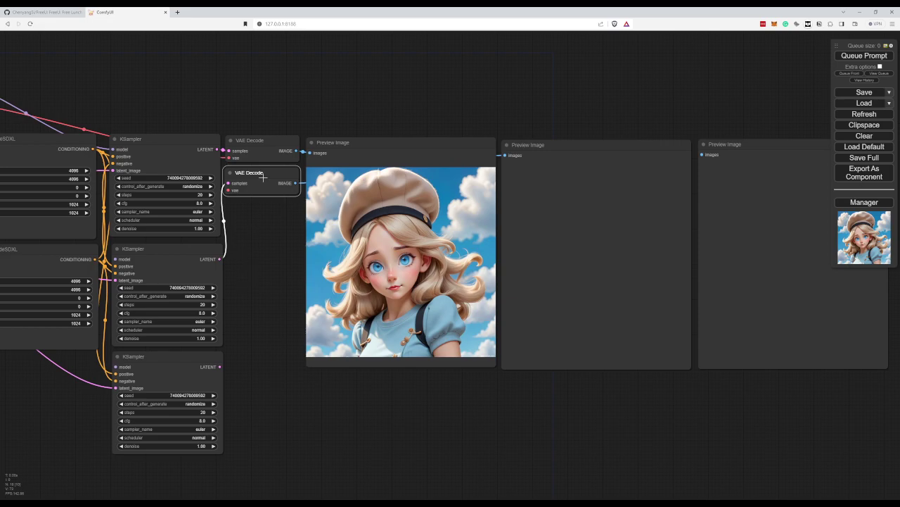
{"action": "double_click", "coordinate": [255, 236]}
{"action": "key", "text": "ctrl+c"}
{"action": "key", "text": "ctrl+v"}
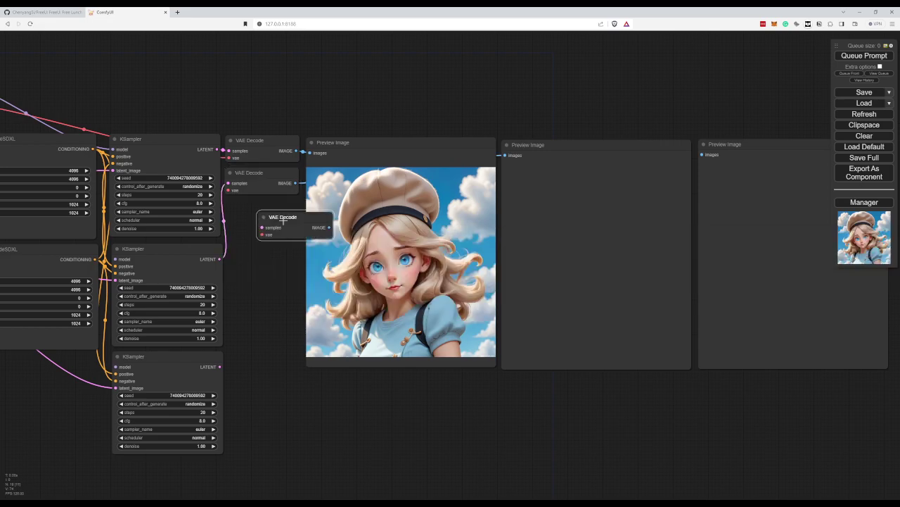
{"action": "left_click_drag", "start_coordinate": [281, 217], "coordinate": [251, 210]}
{"action": "left_click_drag", "start_coordinate": [219, 366], "coordinate": [229, 216]}
Link the checkpoint's VAE into the second and third VAE Decode nodes
{"action": "double_click", "coordinate": [201, 102]}
{"action": "left_click_drag", "start_coordinate": [154, 55], "coordinate": [294, 80]}
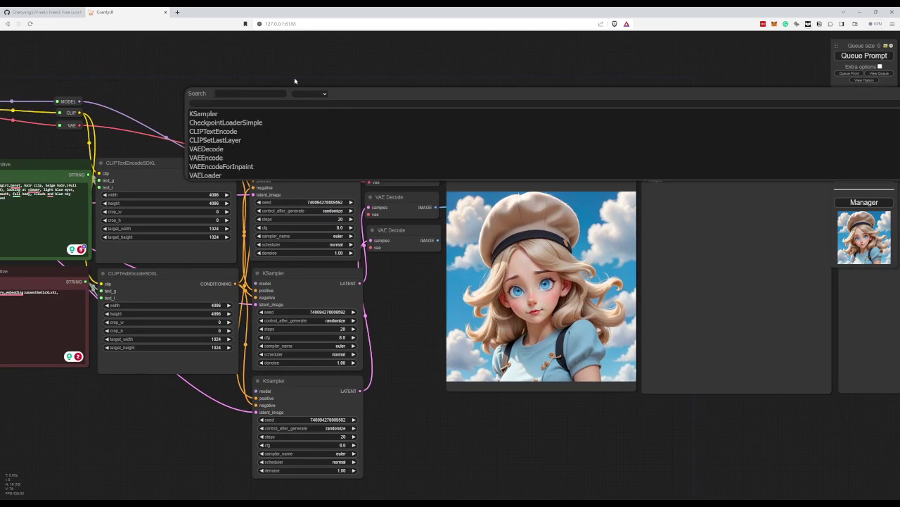
{"action": "left_click_drag", "start_coordinate": [79, 125], "coordinate": [368, 214]}
{"action": "left_click_drag", "start_coordinate": [81, 125], "coordinate": [370, 247]}
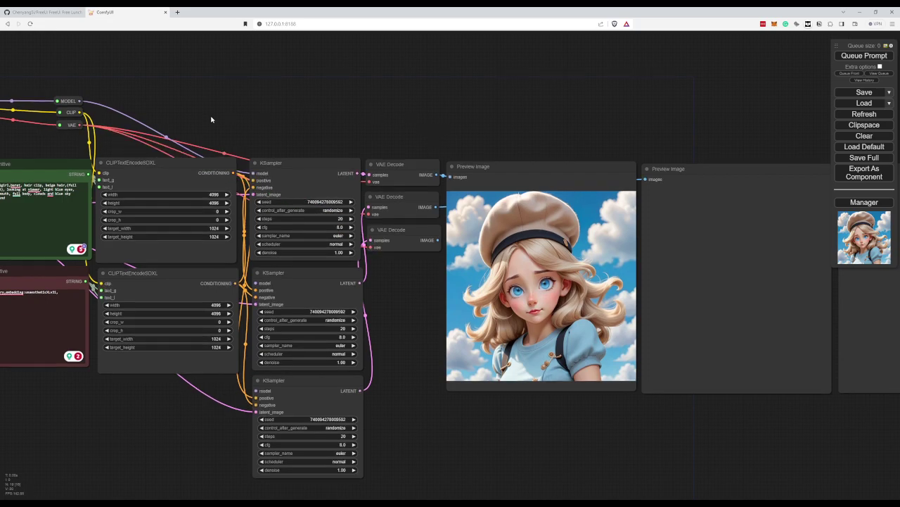
Set the global seed's after-generate behaviour to randomize
{"action": "double_click", "coordinate": [172, 101]}
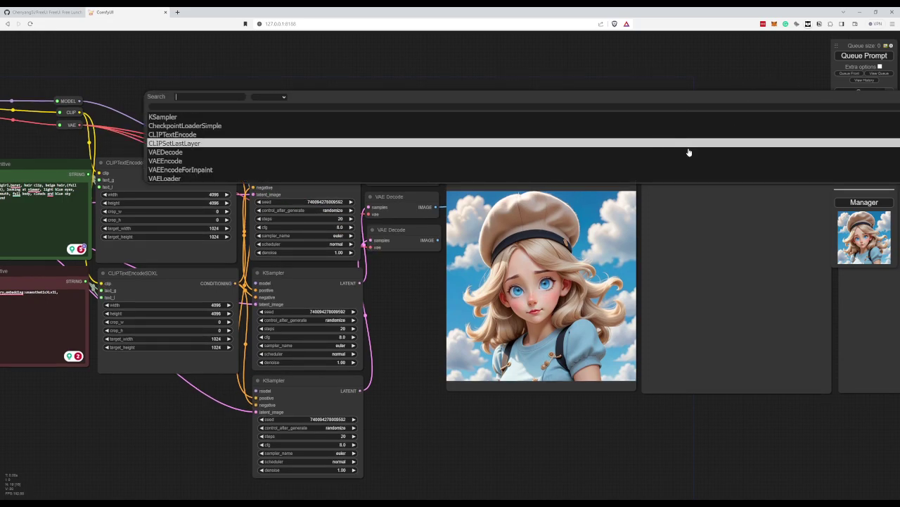
{"action": "left_click_drag", "start_coordinate": [677, 126], "coordinate": [434, 110]}
{"action": "scroll", "coordinate": [268, 384], "scroll_direction": "down", "scroll_amount": 2}
{"action": "left_click_drag", "start_coordinate": [305, 426], "coordinate": [408, 395]}
{"action": "left_click_drag", "start_coordinate": [316, 398], "coordinate": [512, 393]}
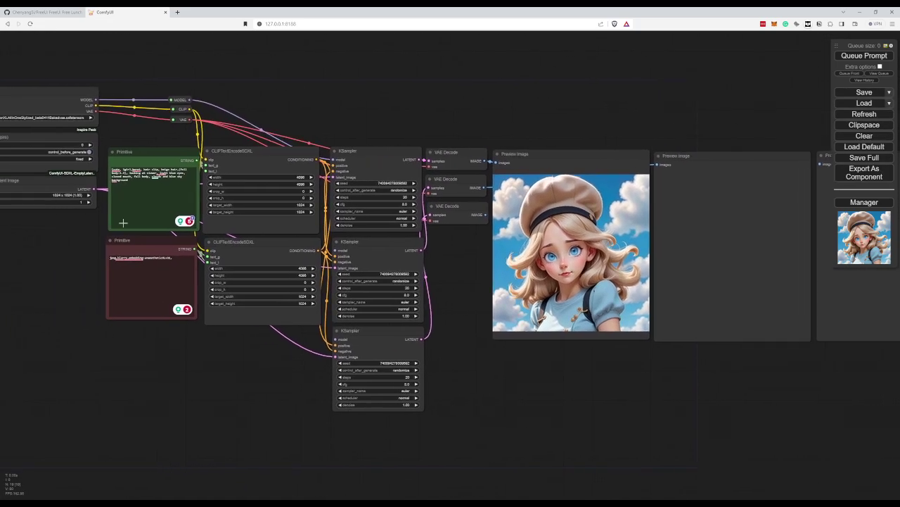
{"action": "left_click", "coordinate": [81, 159]}
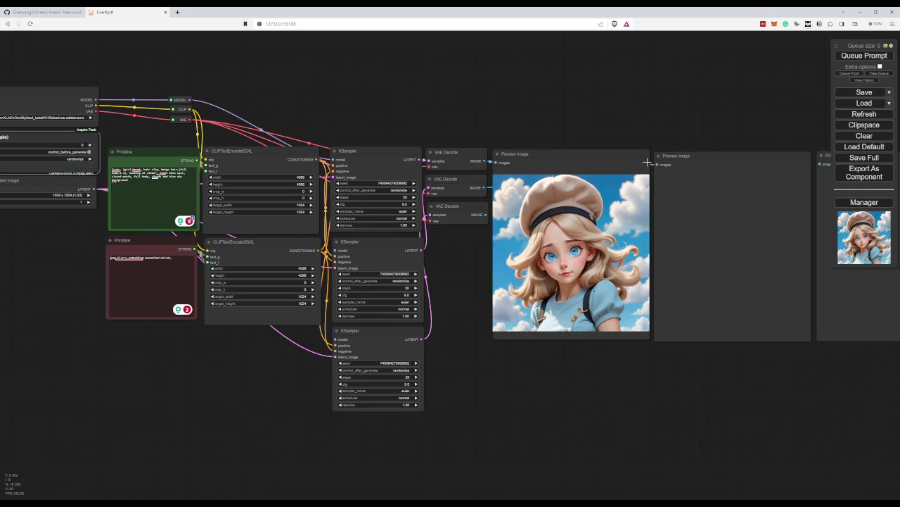
{"action": "left_click_drag", "start_coordinate": [647, 163], "coordinate": [601, 89]}
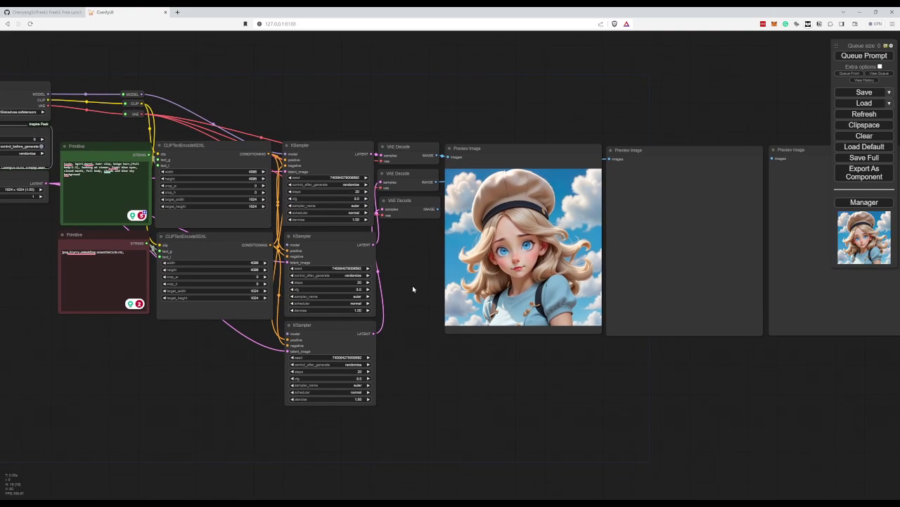
{"action": "left_click_drag", "start_coordinate": [413, 288], "coordinate": [428, 281]}
{"action": "left_click_drag", "start_coordinate": [295, 96], "coordinate": [358, 129]}
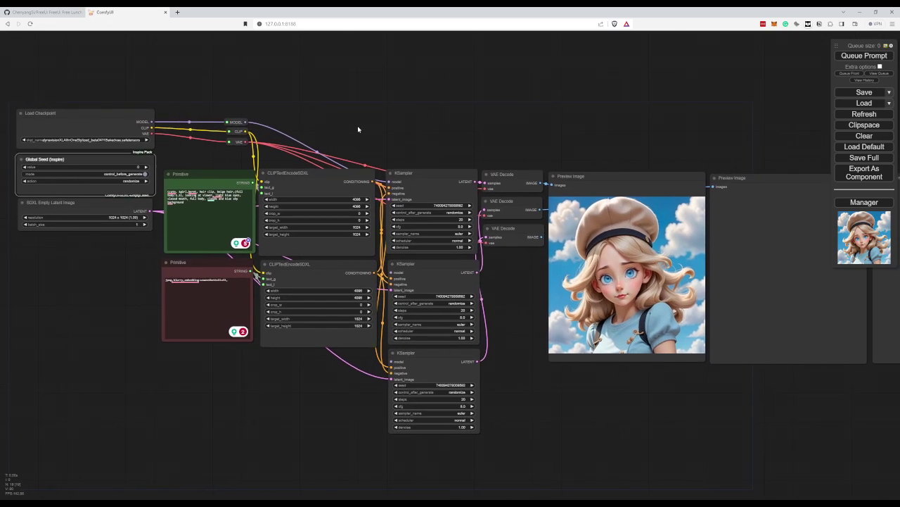
Add a FreeU node between the checkpoint model and the middle KSampler
{"action": "double_click", "coordinate": [335, 113]}
{"action": "type", "text": "freeu"}
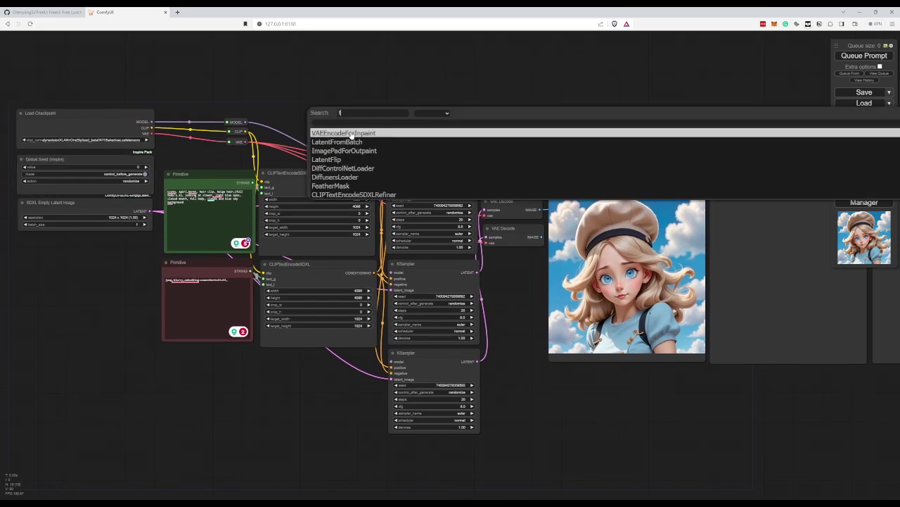
{"action": "left_click", "coordinate": [351, 131]}
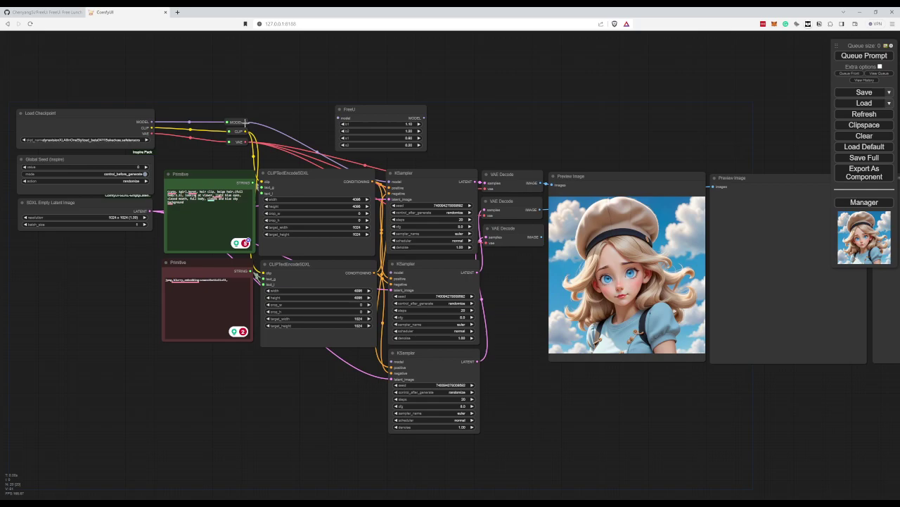
{"action": "left_click_drag", "start_coordinate": [246, 122], "coordinate": [340, 117]}
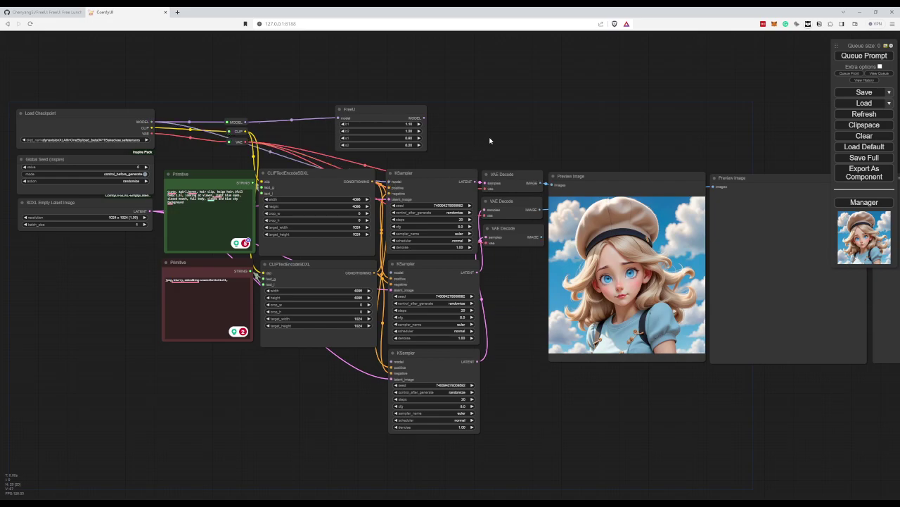
{"action": "left_click_drag", "start_coordinate": [375, 113], "coordinate": [392, 272]}
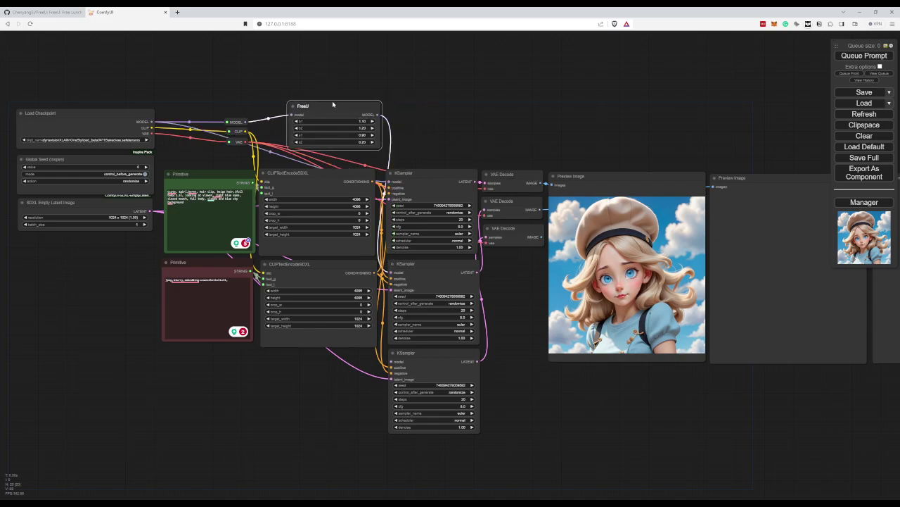
{"action": "left_click_drag", "start_coordinate": [332, 102], "coordinate": [312, 109]}
Paste a second FreeU node and route the model through it into the bottom KSampler
{"action": "key", "text": "ctrl+c"}
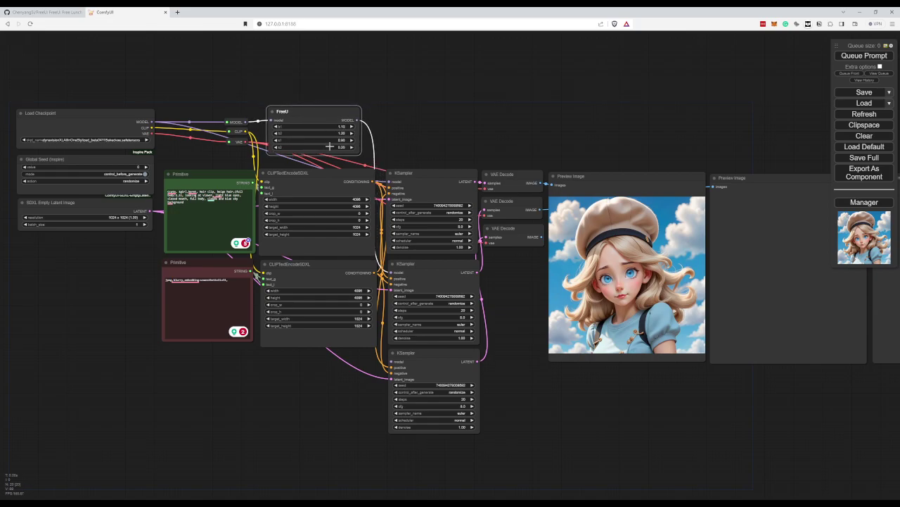
{"action": "left_click", "coordinate": [309, 403]}
{"action": "key", "text": "ctrl+v"}
{"action": "left_click_drag", "start_coordinate": [338, 388], "coordinate": [294, 360]}
{"action": "left_click_drag", "start_coordinate": [245, 120], "coordinate": [269, 367]}
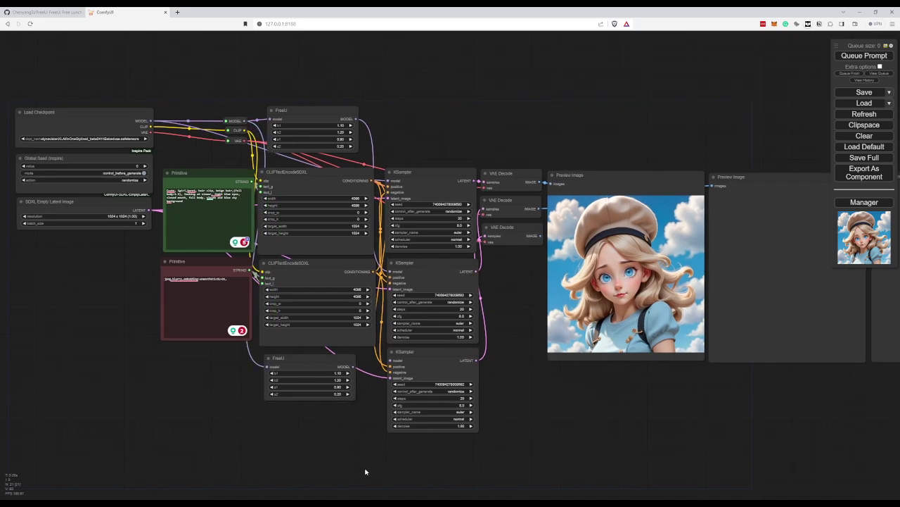
{"action": "left_click_drag", "start_coordinate": [366, 470], "coordinate": [316, 467]}
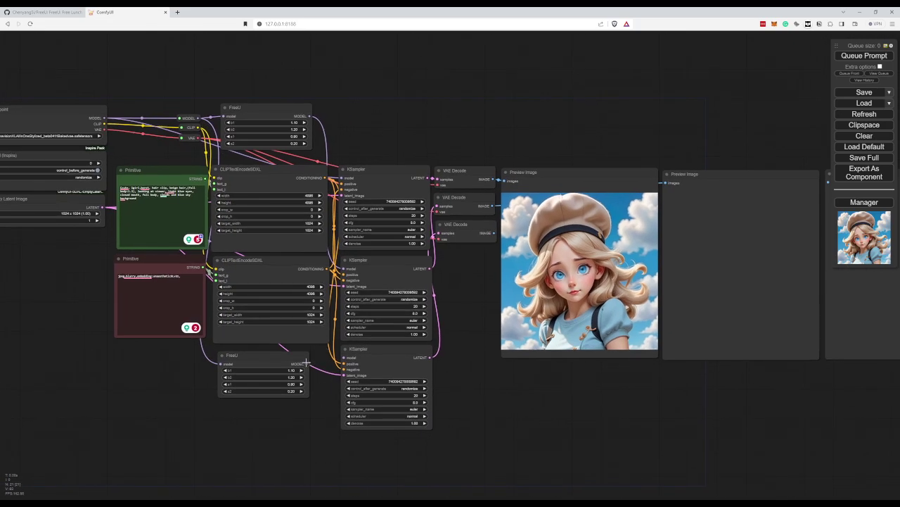
{"action": "left_click_drag", "start_coordinate": [306, 363], "coordinate": [344, 357]}
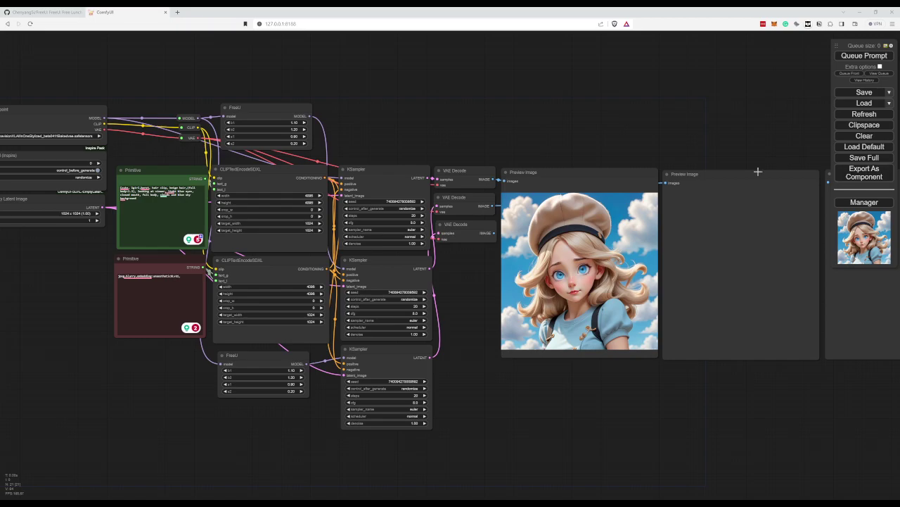
Edit the upper FreeU node's s1 value and keep its s2 at 0.40
{"action": "left_click", "coordinate": [294, 136]}
{"action": "key", "text": "BackSpace"}
{"action": "type", "text": "9"}
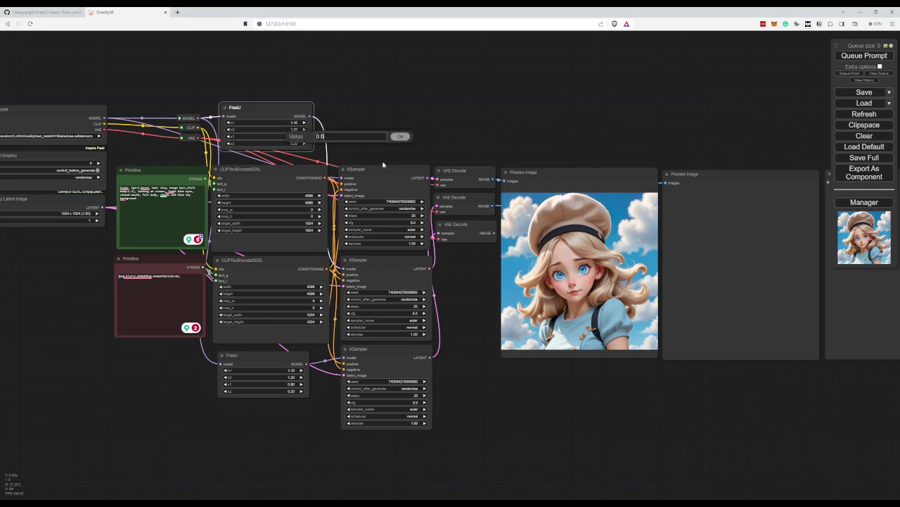
{"action": "key", "text": "Return"}
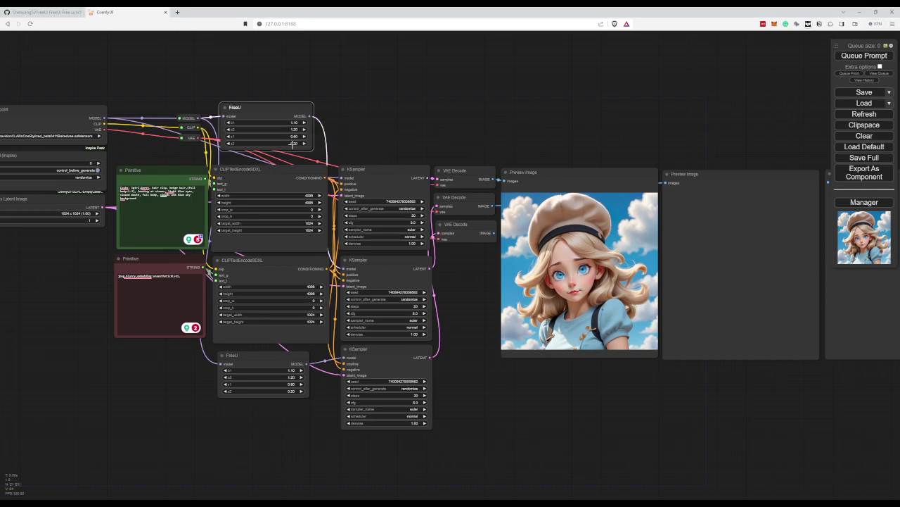
{"action": "left_click", "coordinate": [291, 143]}
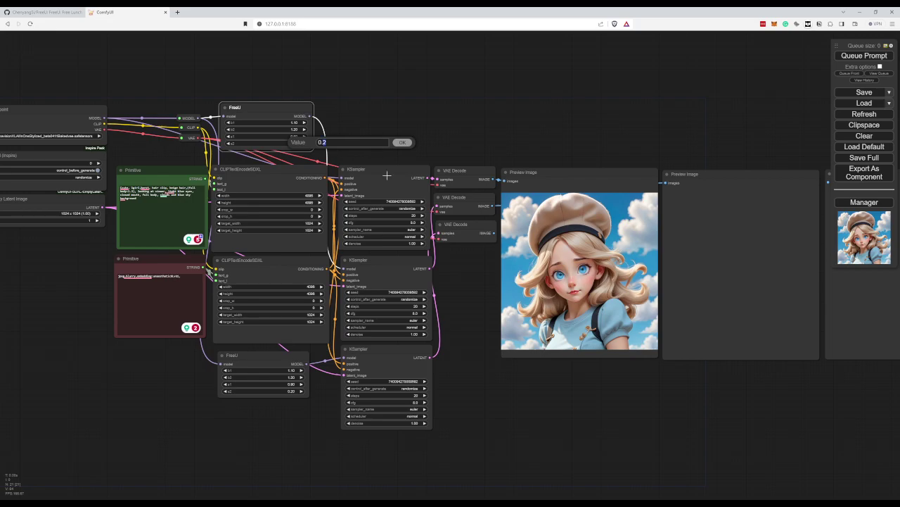
{"action": "key", "text": "Return"}
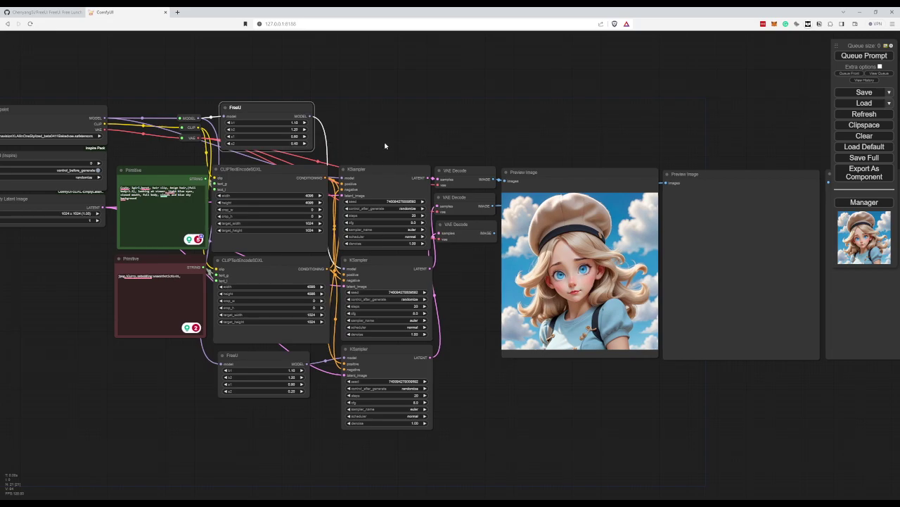
{"action": "left_click_drag", "start_coordinate": [384, 145], "coordinate": [401, 130]}
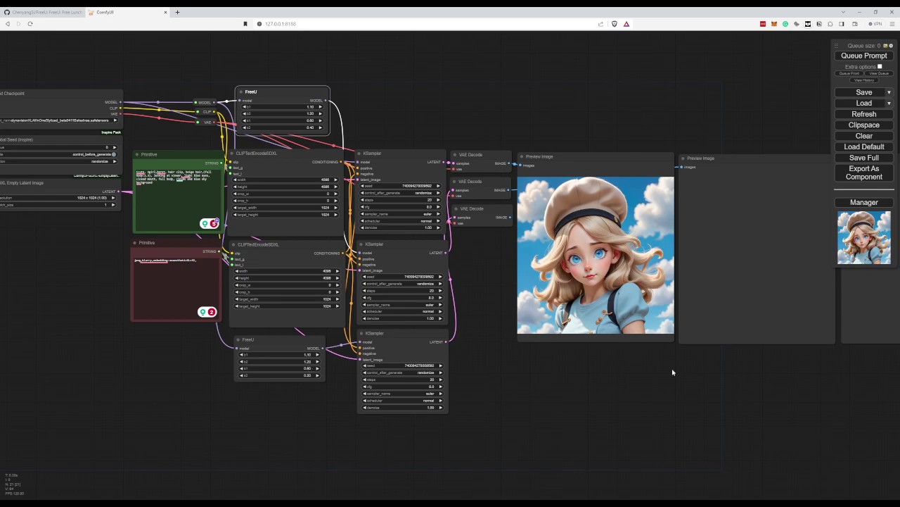
Set the lower FreeU node to b2 1.15, s1 0.85 and s2 0.20
{"action": "left_click", "coordinate": [307, 360]}
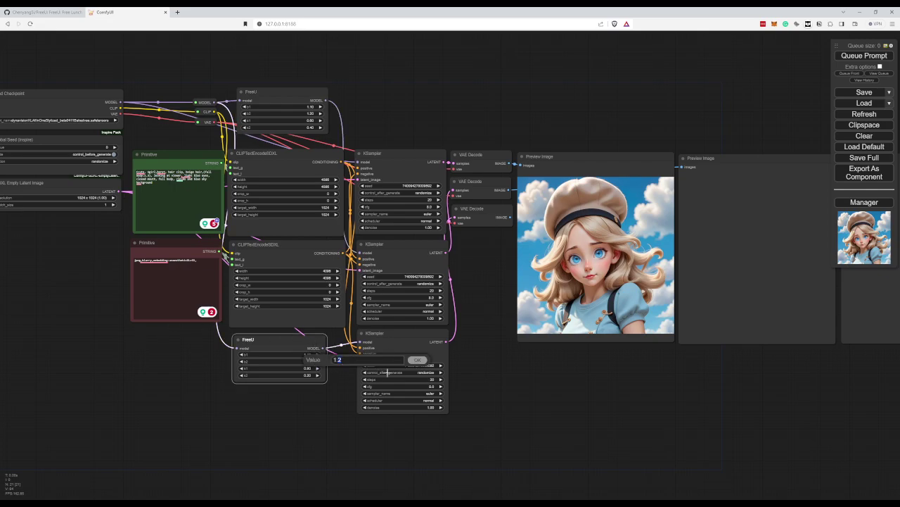
{"action": "key", "text": "Return"}
{"action": "left_click", "coordinate": [311, 367]}
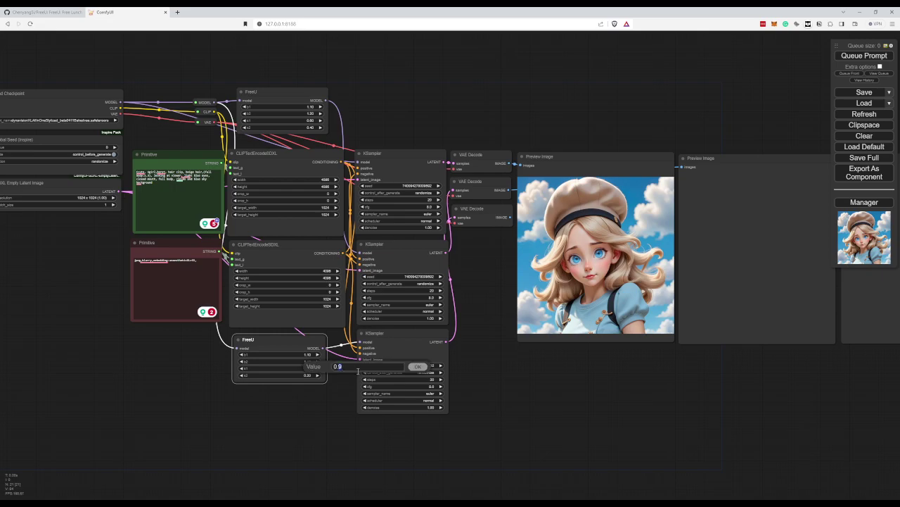
{"action": "key", "text": "Return"}
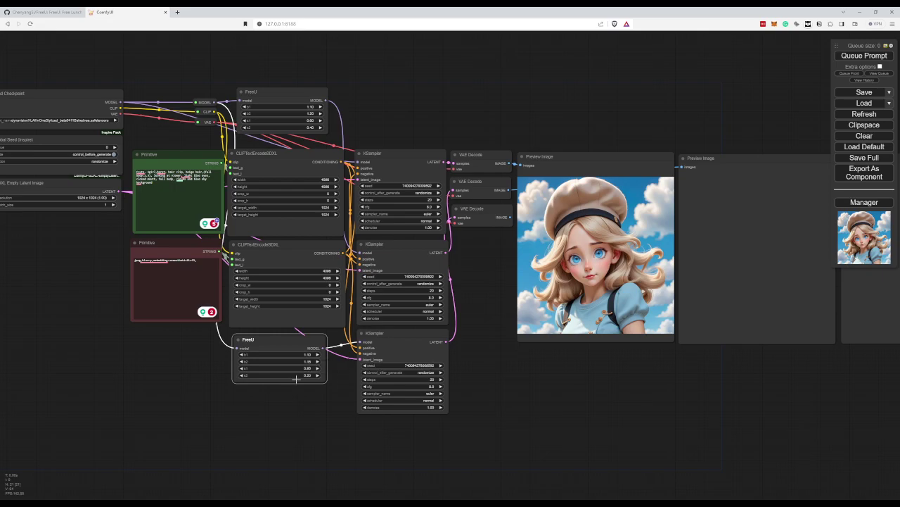
{"action": "left_click", "coordinate": [310, 374]}
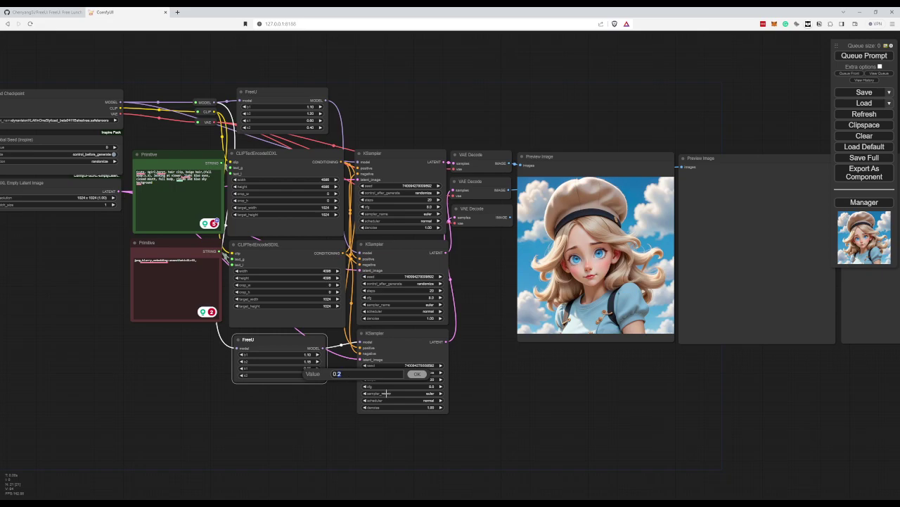
{"action": "key", "text": "Return"}
{"action": "left_click", "coordinate": [344, 378]}
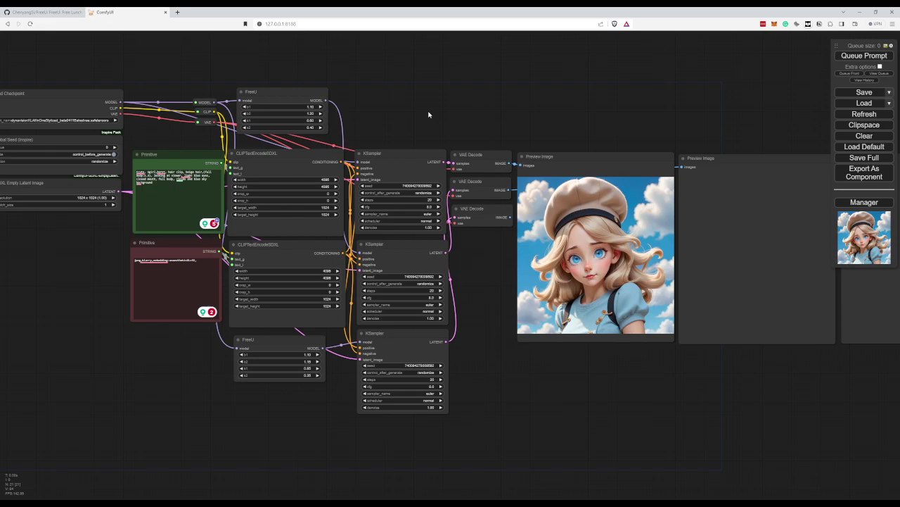
Queue the workflow for generation
{"action": "left_click_drag", "start_coordinate": [428, 114], "coordinate": [462, 104]}
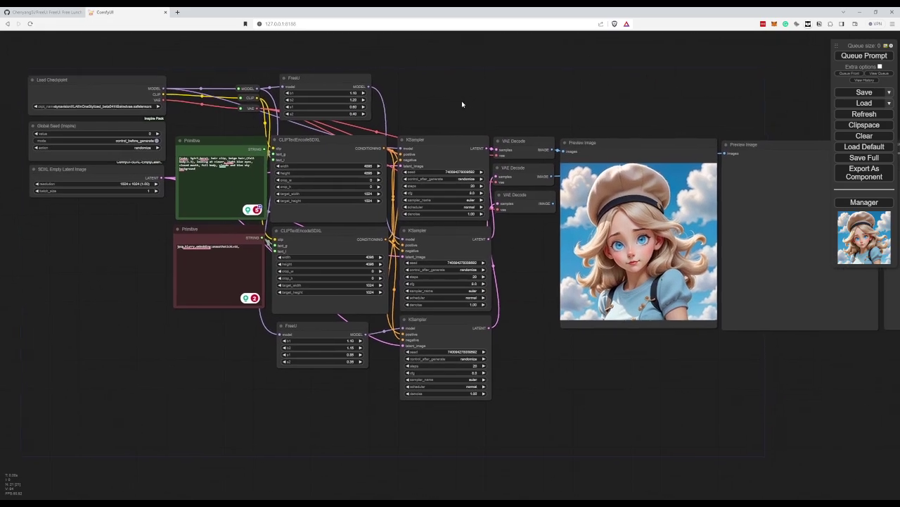
{"action": "scroll", "coordinate": [540, 86], "scroll_direction": "down", "scroll_amount": 1}
{"action": "left_click_drag", "start_coordinate": [541, 87], "coordinate": [428, 62]}
{"action": "left_click", "coordinate": [866, 55]}
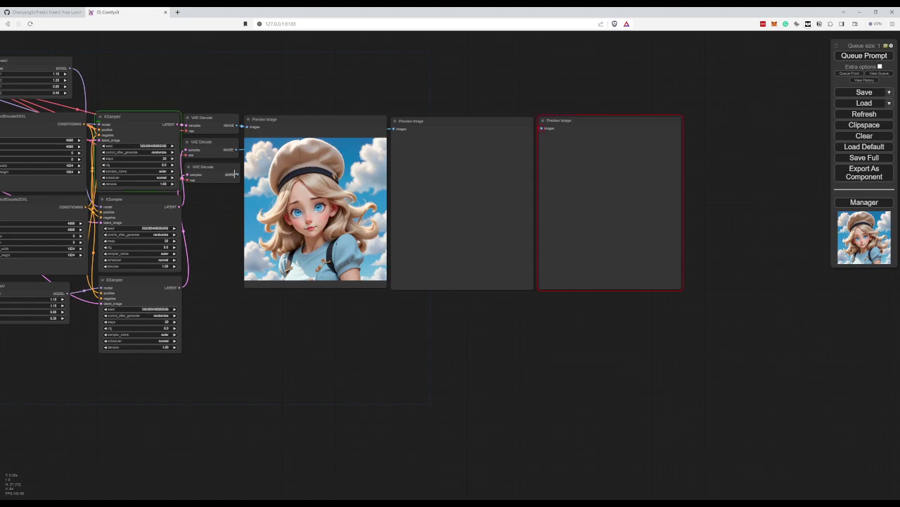
Connect the third VAE Decode's IMAGE output to the third Preview Image
{"action": "left_click_drag", "start_coordinate": [234, 174], "coordinate": [544, 127]}
{"action": "scroll", "coordinate": [392, 84], "scroll_direction": "down", "scroll_amount": 2}
{"action": "left_click_drag", "start_coordinate": [384, 82], "coordinate": [487, 108]}
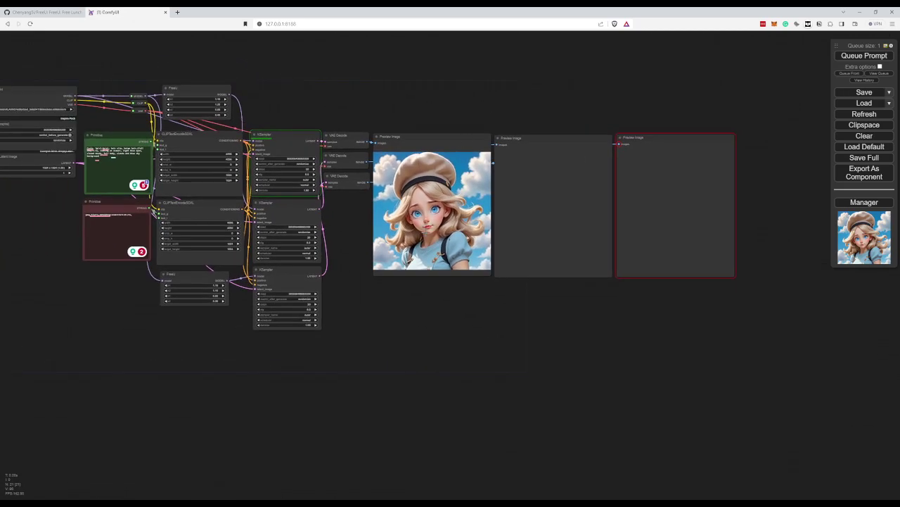
{"action": "scroll", "coordinate": [362, 264], "scroll_direction": "up", "scroll_amount": 2}
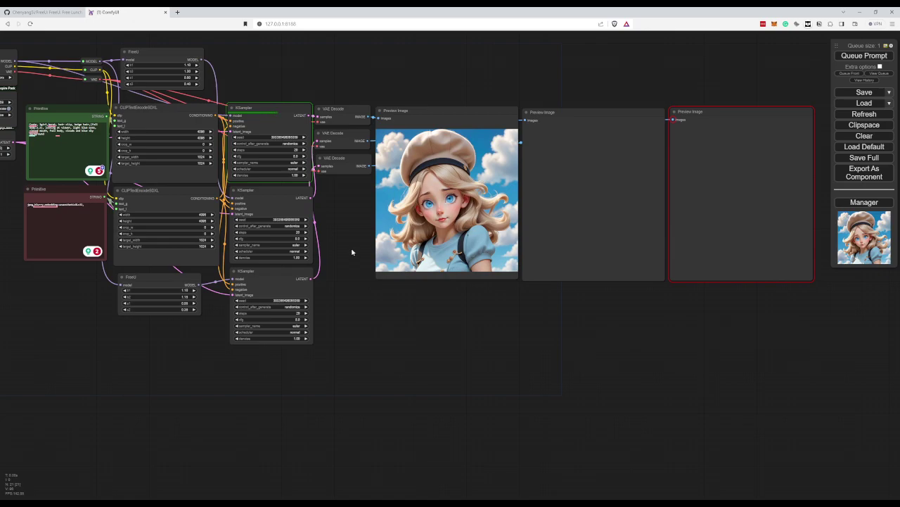
{"action": "left_click_drag", "start_coordinate": [563, 315], "coordinate": [437, 321]}
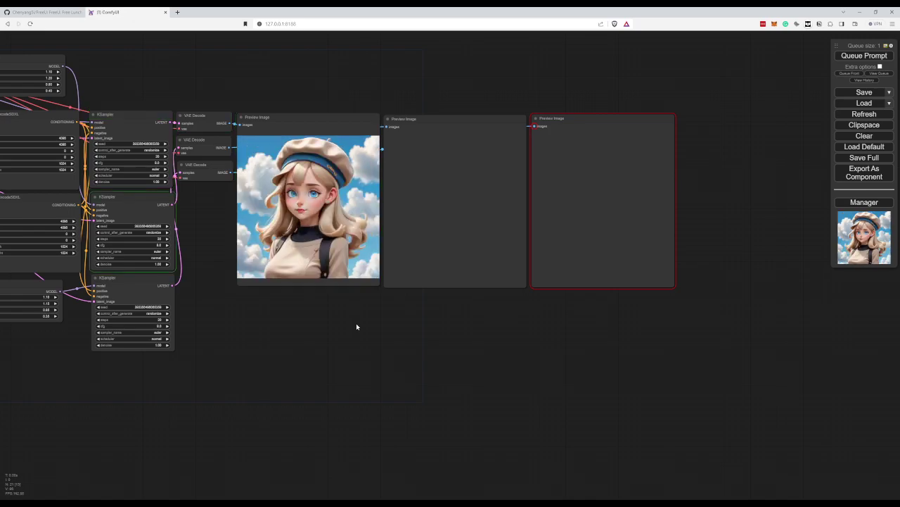
{"action": "scroll", "coordinate": [338, 315], "scroll_direction": "up", "scroll_amount": 4}
{"action": "left_click_drag", "start_coordinate": [512, 319], "coordinate": [379, 422]}
{"action": "scroll", "coordinate": [358, 387], "scroll_direction": "up", "scroll_amount": 2}
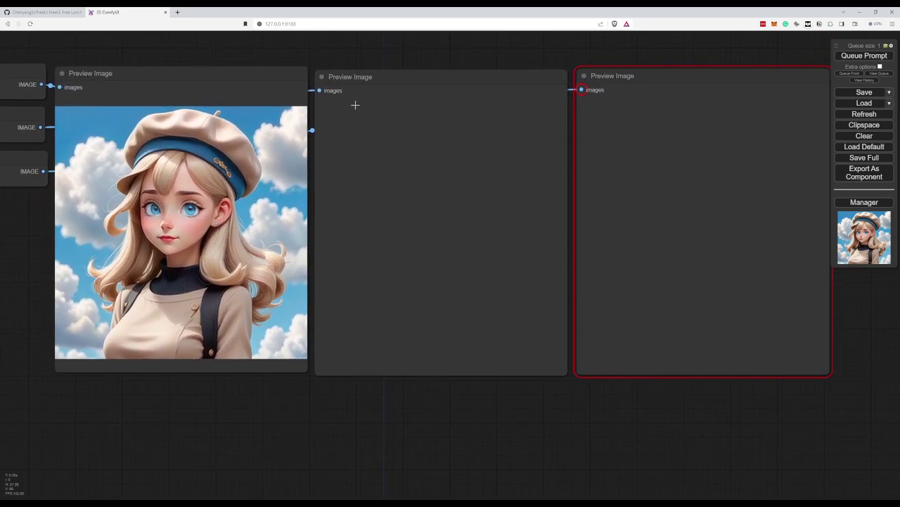
{"action": "scroll", "coordinate": [382, 90], "scroll_direction": "down", "scroll_amount": 3}
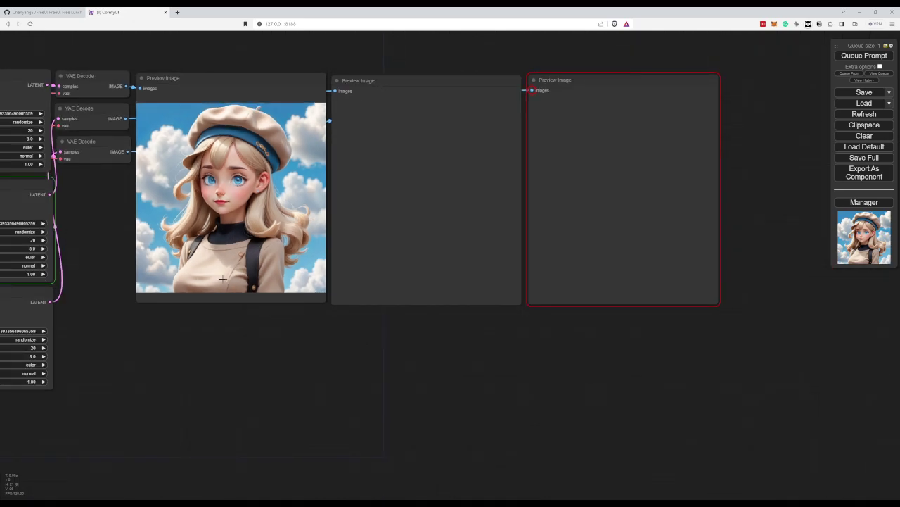
{"action": "left_click_drag", "start_coordinate": [237, 323], "coordinate": [312, 356]}
Retitle the middle preview as FreeU followed by the community author's name
{"action": "left_click", "coordinate": [448, 109]}
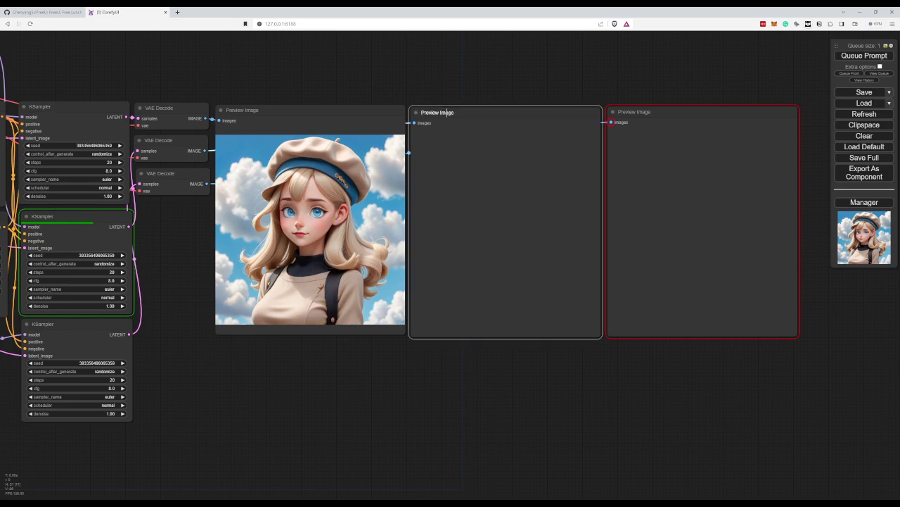
{"action": "right_click", "coordinate": [448, 109]}
{"action": "left_click", "coordinate": [466, 151]}
{"action": "right_click", "coordinate": [457, 114]}
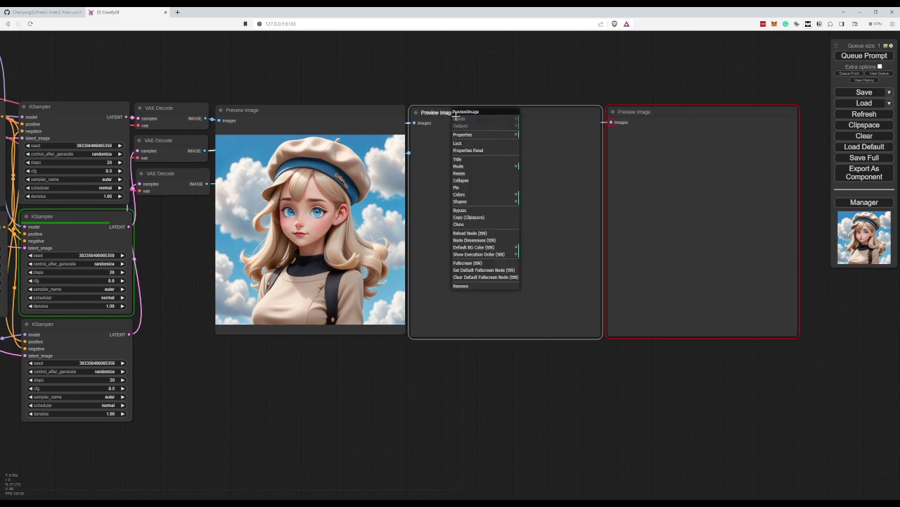
{"action": "left_click", "coordinate": [465, 156]}
{"action": "key", "text": "ctrl+a"}
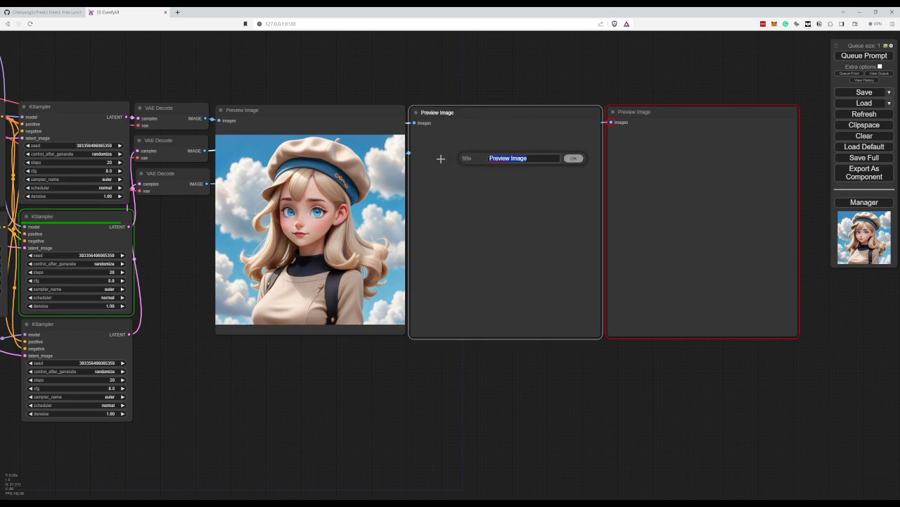
{"action": "key", "text": "BackSpace"}
{"action": "type", "text": "FreeU"}
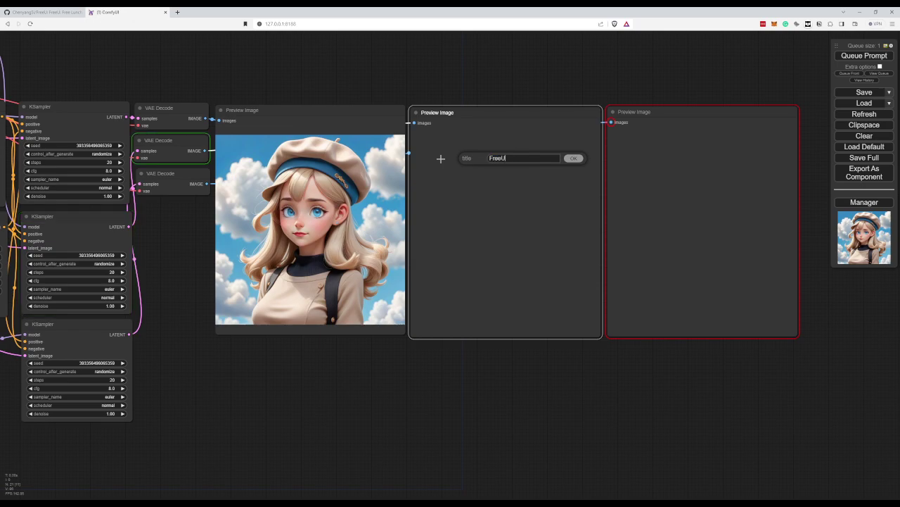
{"action": "type", "text": "- Nasir"}
{"action": "key", "text": "Return"}
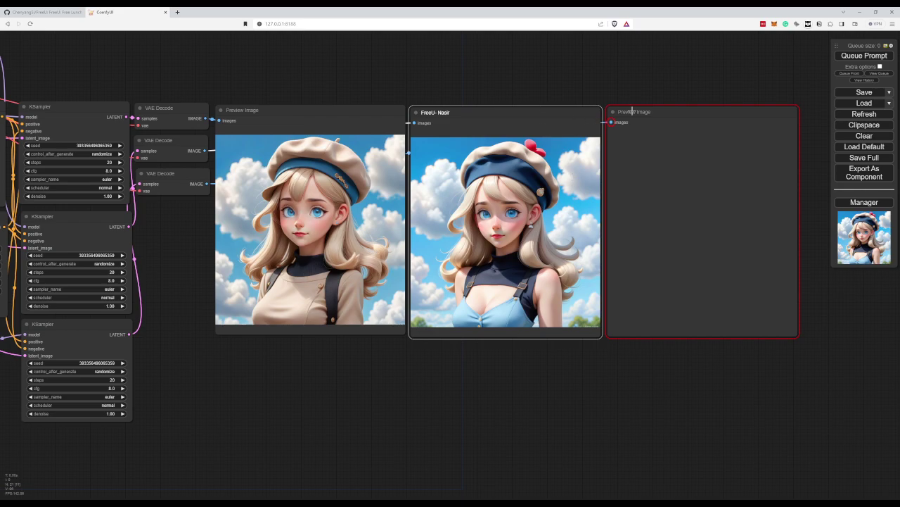
Retitle the third preview 'My settings'
{"action": "right_click", "coordinate": [631, 110]}
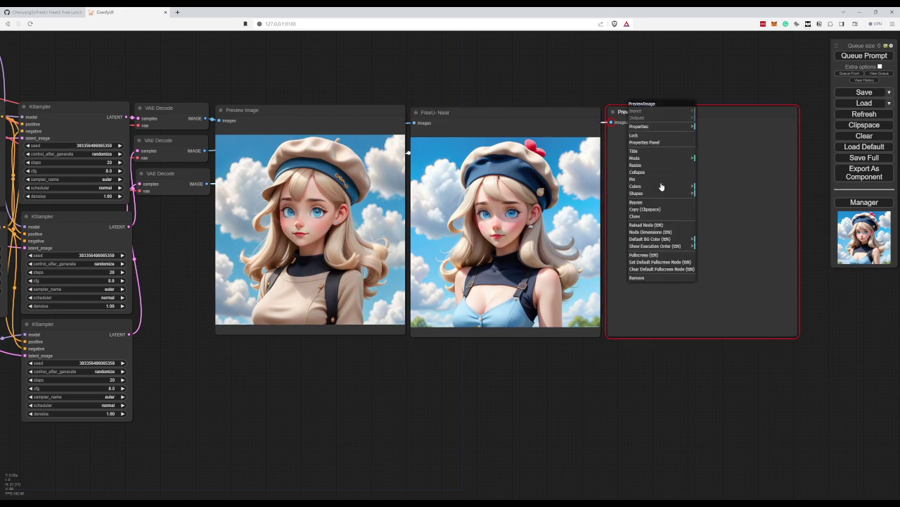
{"action": "left_click", "coordinate": [661, 155]}
{"action": "left_click_drag", "start_coordinate": [725, 147], "coordinate": [624, 144]}
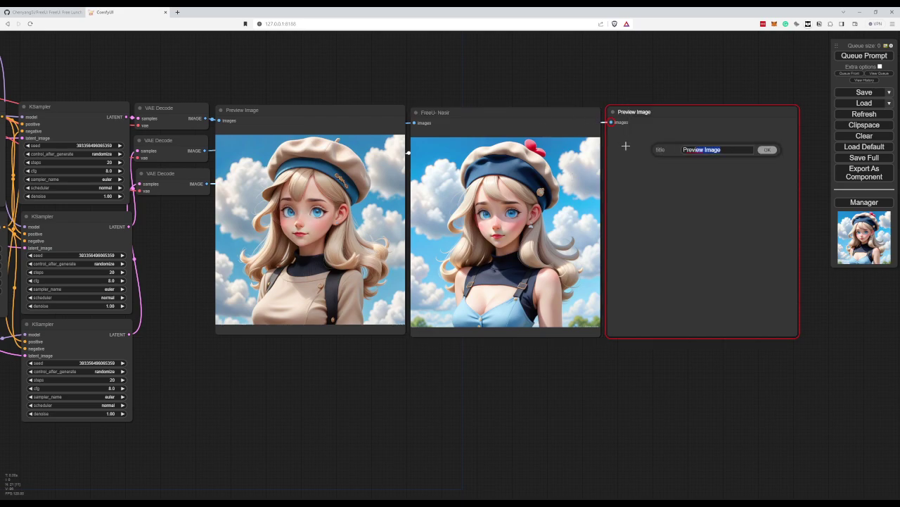
{"action": "type", "text": "My settings"}
{"action": "key", "text": "Return"}
{"action": "scroll", "coordinate": [347, 112], "scroll_direction": "down", "scroll_amount": 1}
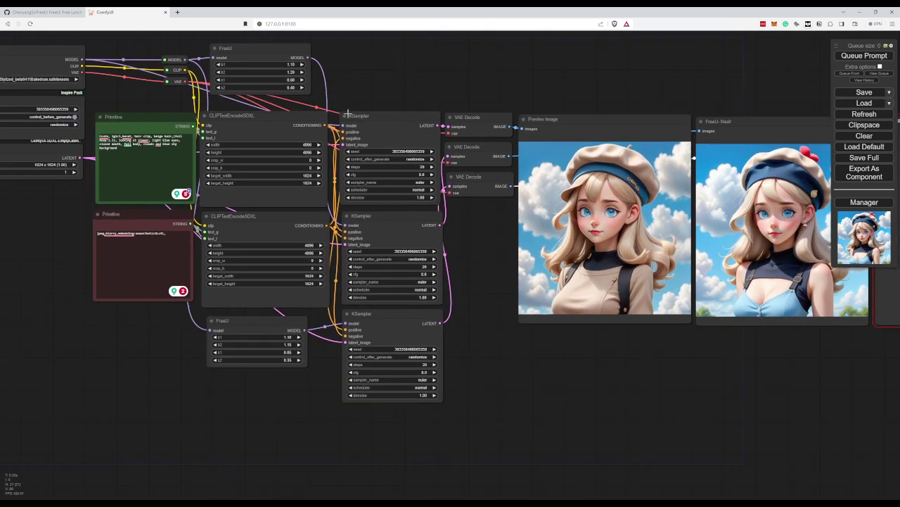
Set the global seed to fixed and queue the workflow again
{"action": "left_click", "coordinate": [70, 125]}
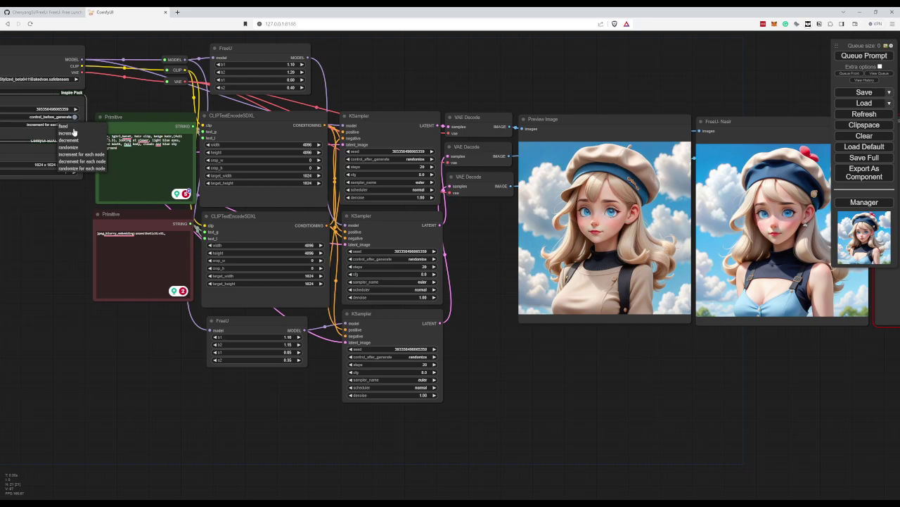
{"action": "left_click", "coordinate": [70, 126]}
{"action": "left_click_drag", "start_coordinate": [743, 92], "coordinate": [477, 94]}
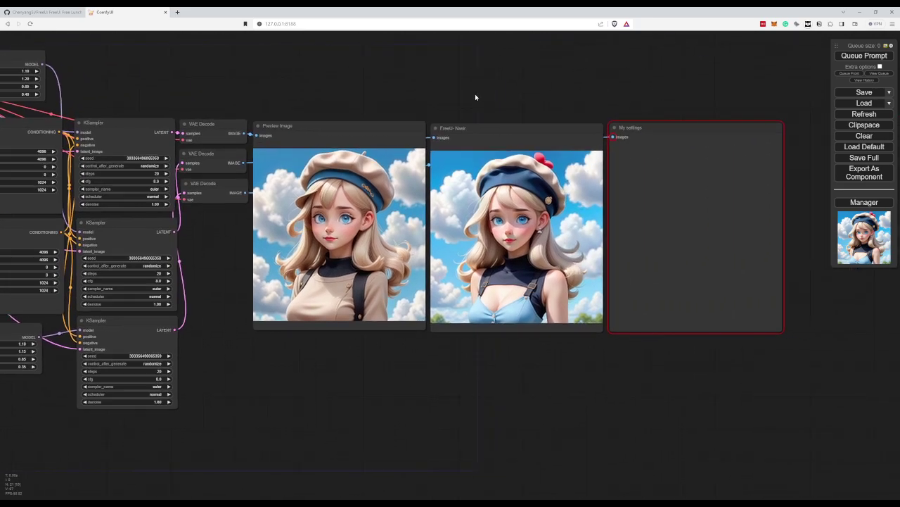
{"action": "left_click", "coordinate": [862, 57]}
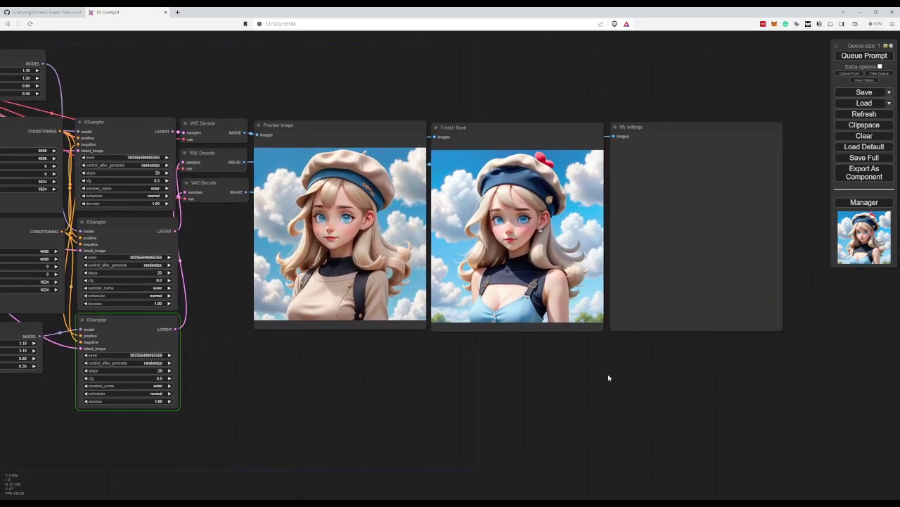
Nudge the My settings preview node slightly left
{"action": "scroll", "coordinate": [606, 379], "scroll_direction": "up", "scroll_amount": 4}
{"action": "left_click_drag", "start_coordinate": [624, 370], "coordinate": [598, 470]}
{"action": "left_click_drag", "start_coordinate": [643, 115], "coordinate": [633, 115]}
{"action": "left_click", "coordinate": [537, 90]}
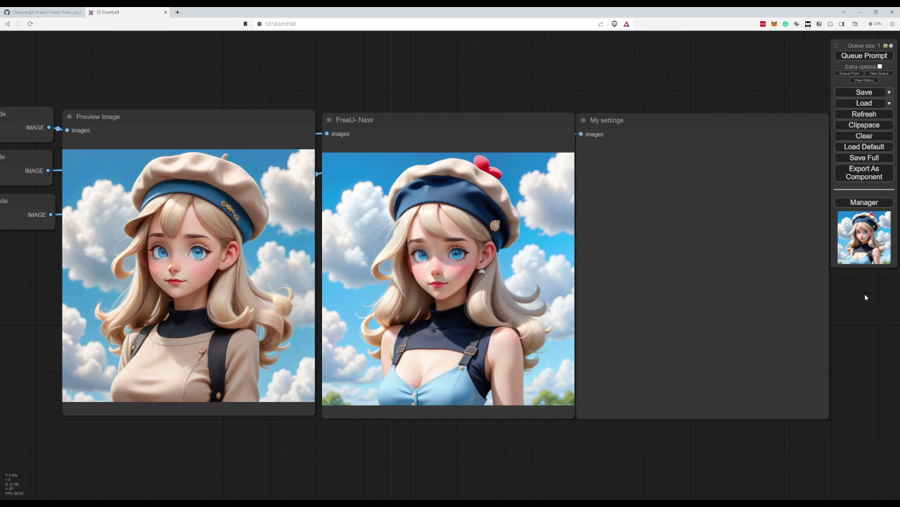
{"action": "scroll", "coordinate": [865, 297], "scroll_direction": "right", "scroll_amount": 3}
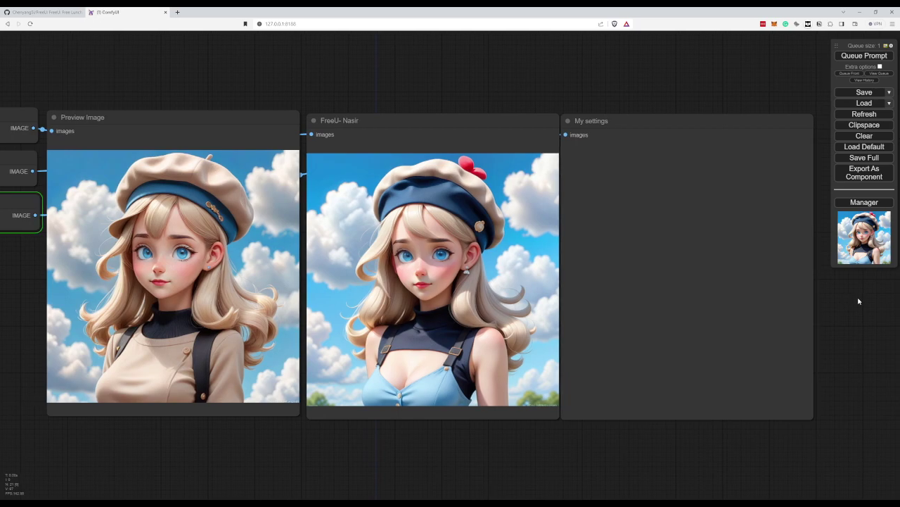
Zoom and pan to view the base, FreeU and My settings previews side by side
{"action": "scroll", "coordinate": [296, 90], "scroll_direction": "down", "scroll_amount": 3}
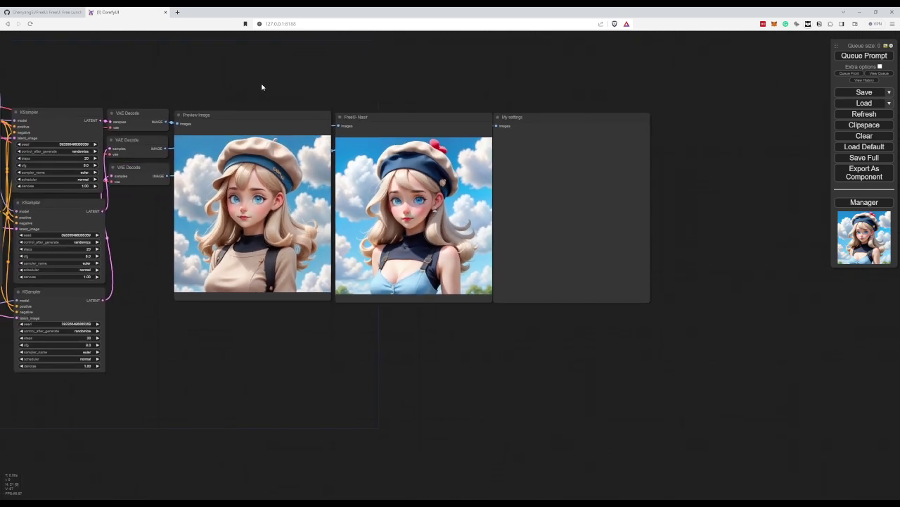
{"action": "left_click_drag", "start_coordinate": [261, 87], "coordinate": [332, 103]}
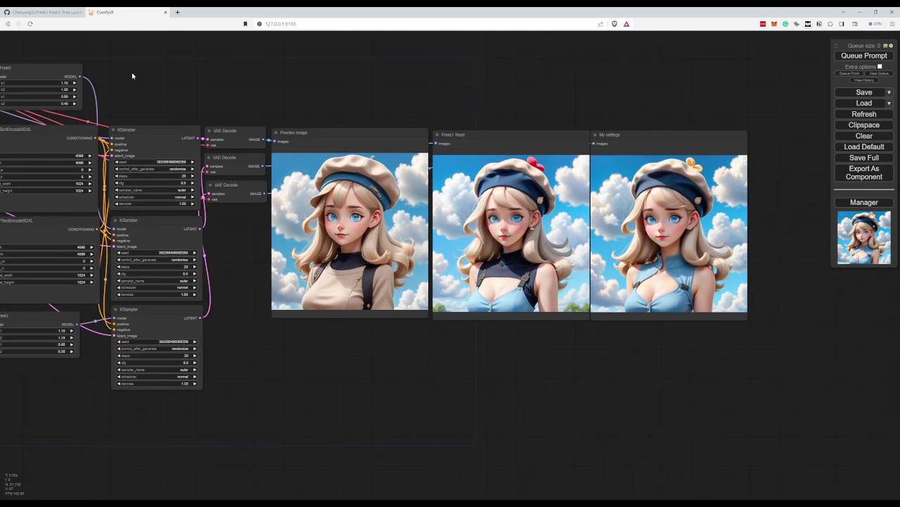
{"action": "left_click_drag", "start_coordinate": [595, 106], "coordinate": [550, 73]}
{"action": "scroll", "coordinate": [412, 101], "scroll_direction": "up", "scroll_amount": 3}
{"action": "scroll", "coordinate": [492, 71], "scroll_direction": "up", "scroll_amount": 1}
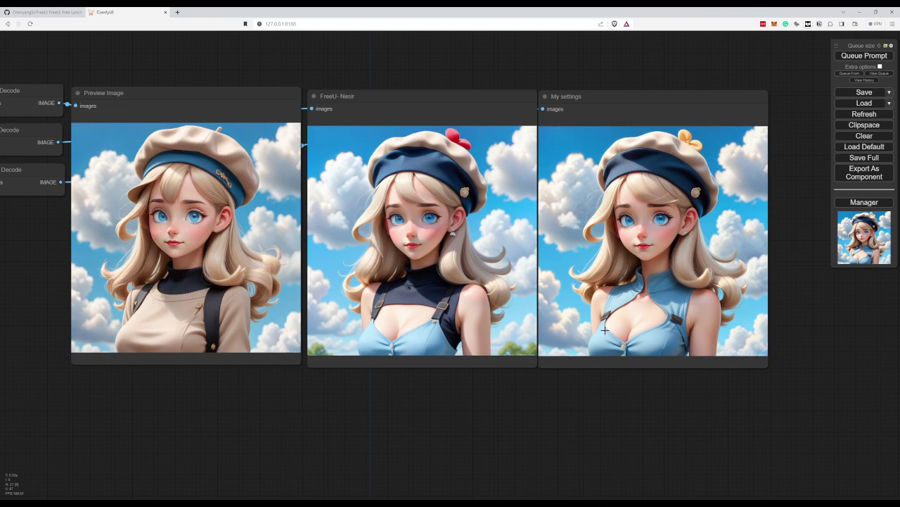